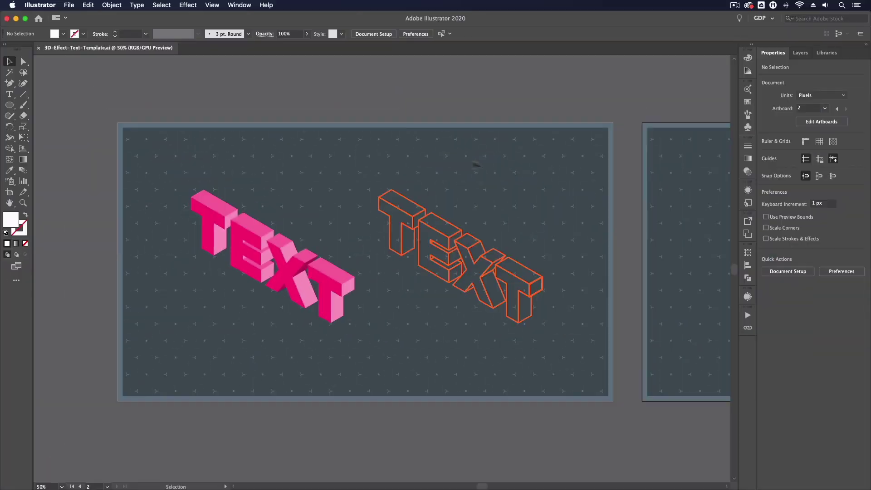
Step: Pan the canvas over to the artboard holding the plain white TEXT
drag(669, 205, 152, 183)
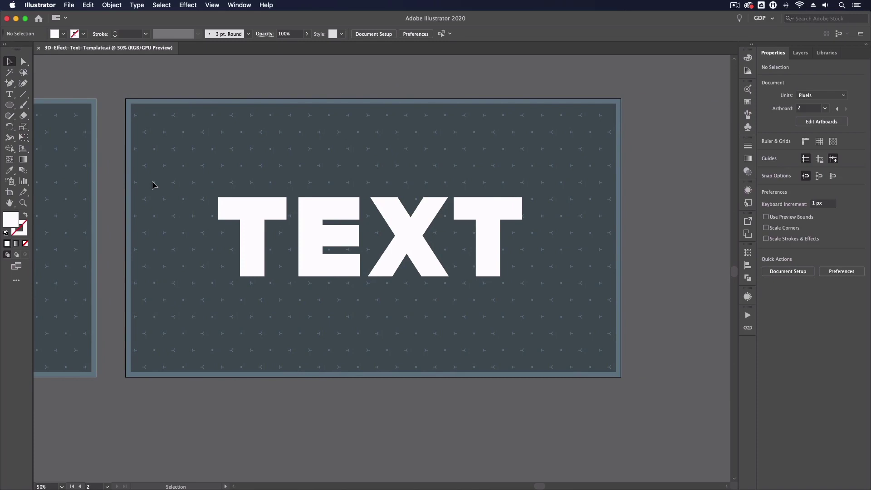
Step: Select the white TEXT, set it to Mesmerize SemiExpanded ExtraBold, and zoom in
key(super+a)
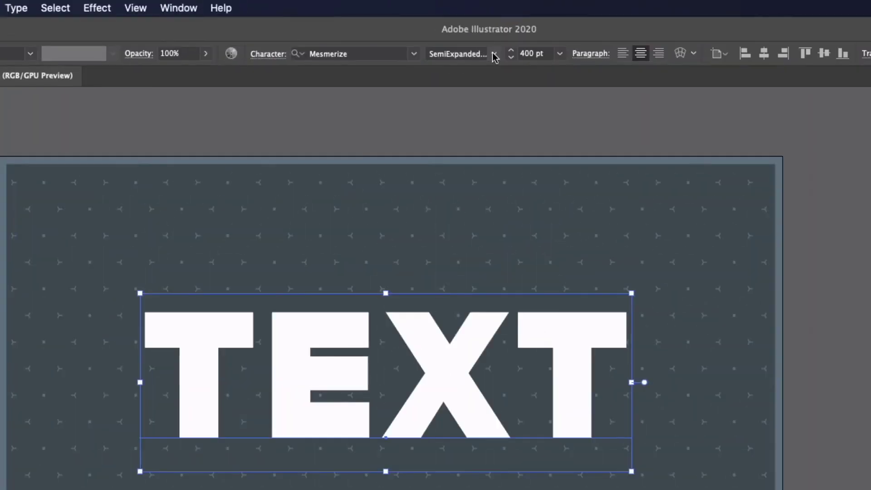
click(438, 34)
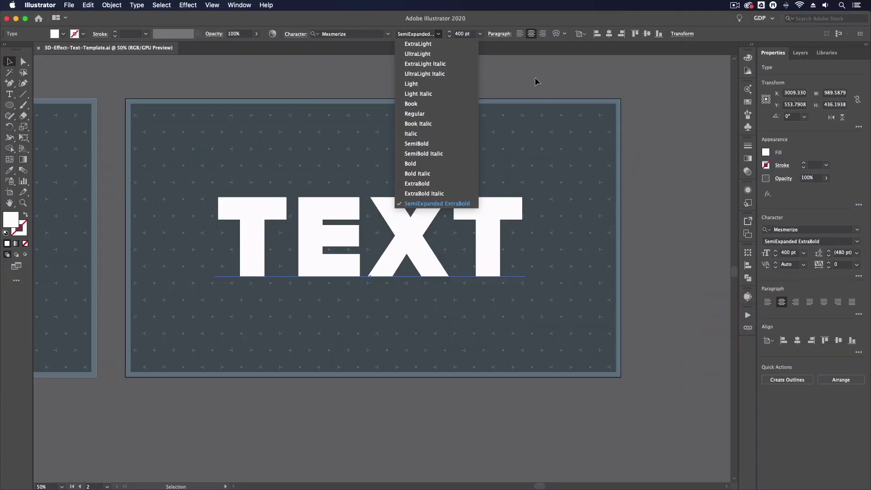
click(643, 123)
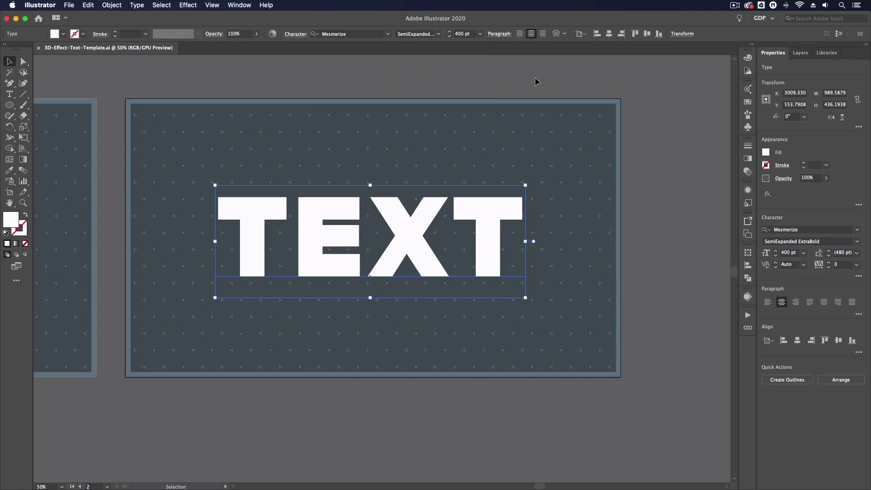
key(super+equal)
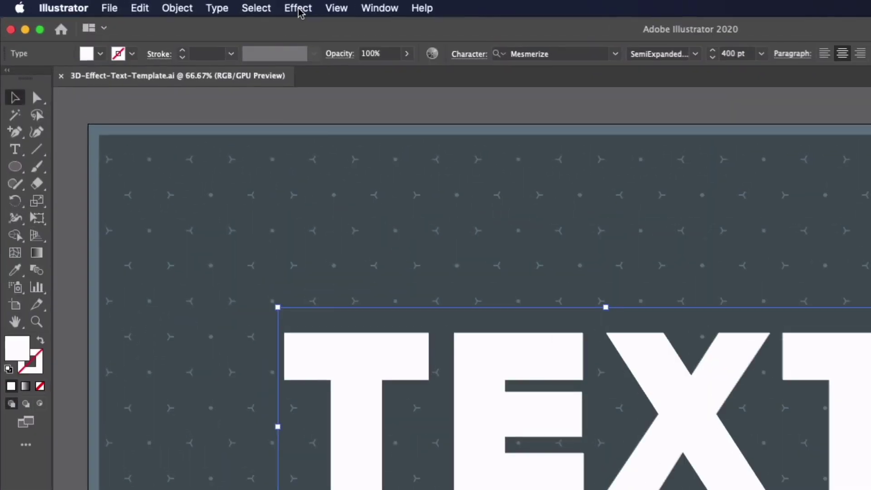
Step: Apply 3D Extrude & Bevel to the TEXT and rotate it to about −22°, 29°, −13°
click(189, 5)
mouse_move(318, 98)
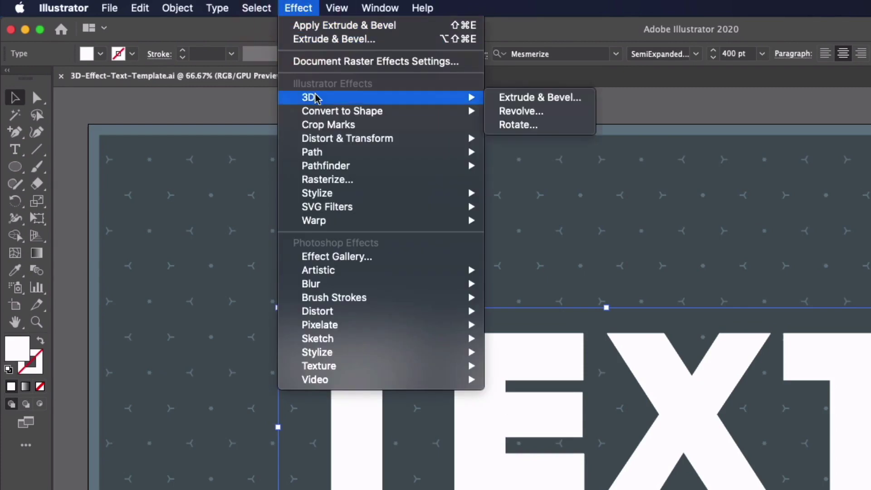
click(515, 99)
drag(500, 165, 583, 153)
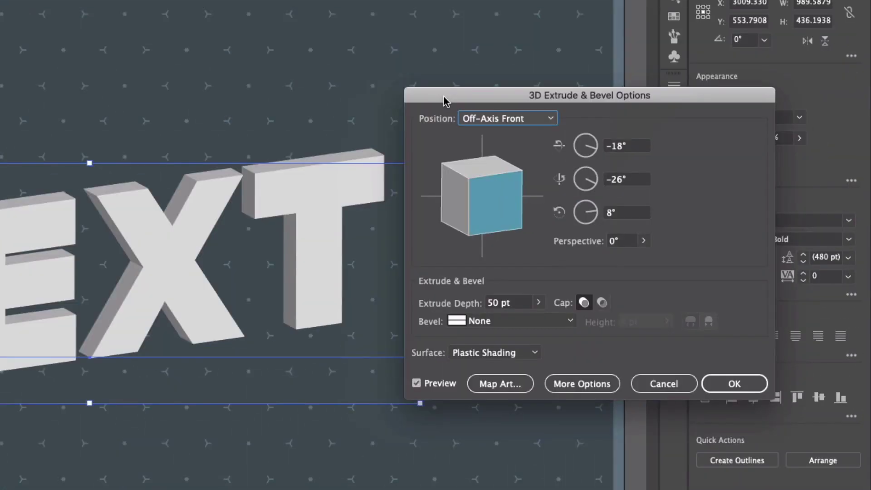
drag(445, 101, 446, 97)
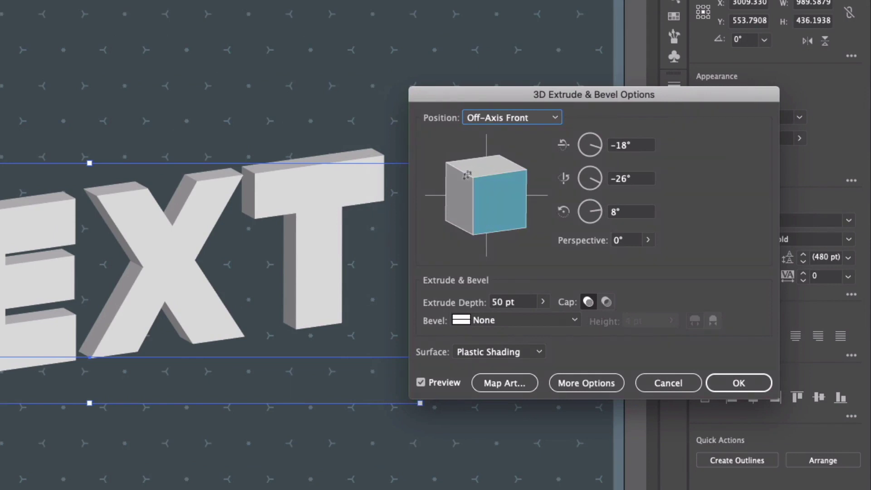
mouse_move(491, 203)
mouse_down()
mouse_move(453, 192)
mouse_move(474, 200)
mouse_up()
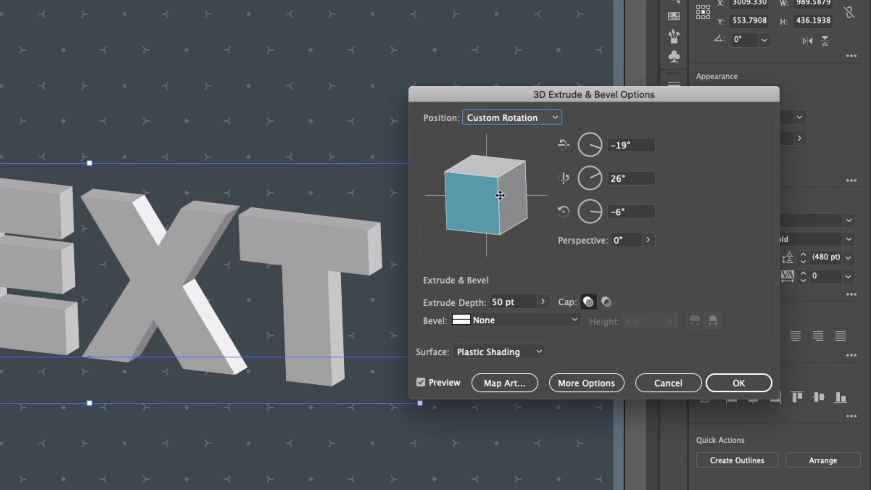
mouse_move(499, 200)
mouse_down()
mouse_move(491, 201)
mouse_move(502, 176)
mouse_up()
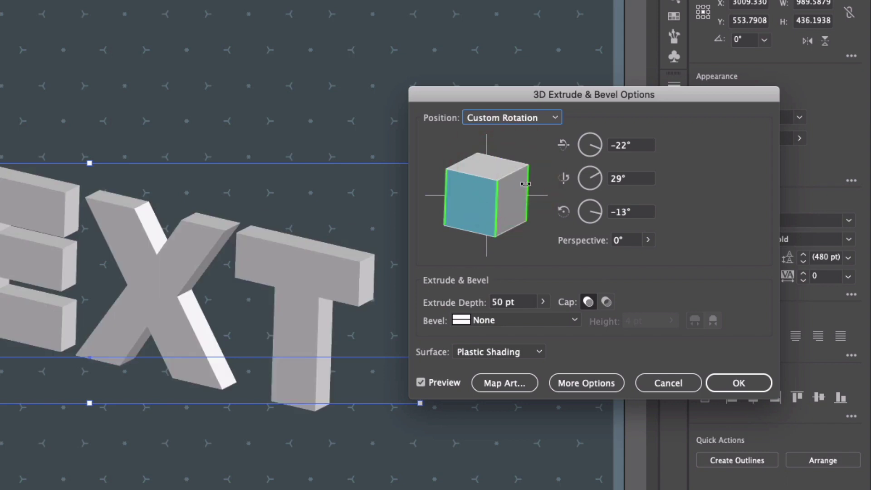
Step: Preview the Front and Off-Axis Front position presets on the 3D TEXT
click(559, 118)
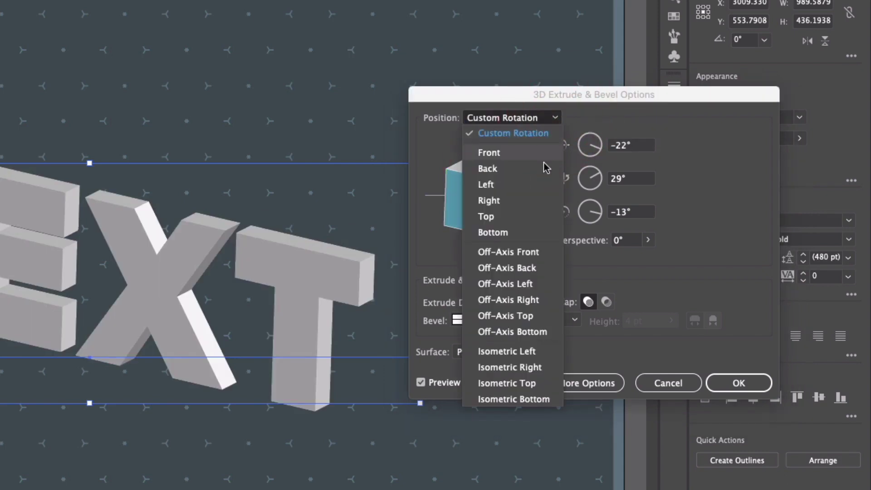
click(513, 154)
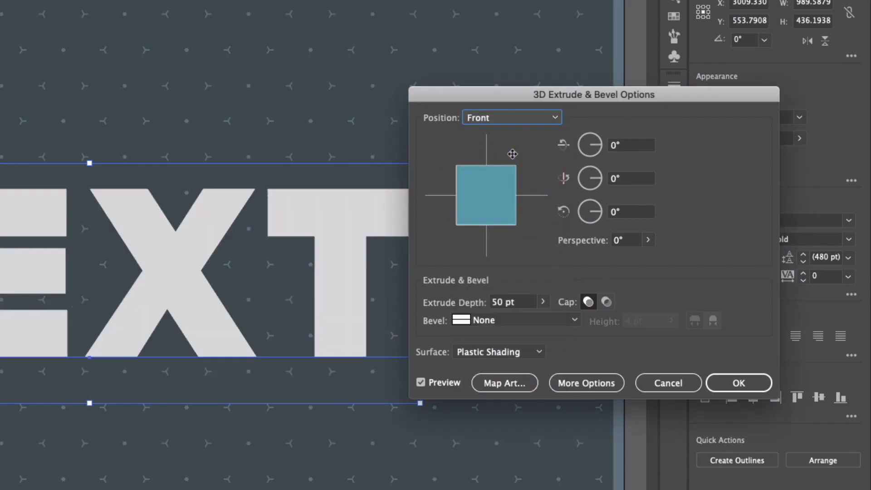
click(526, 123)
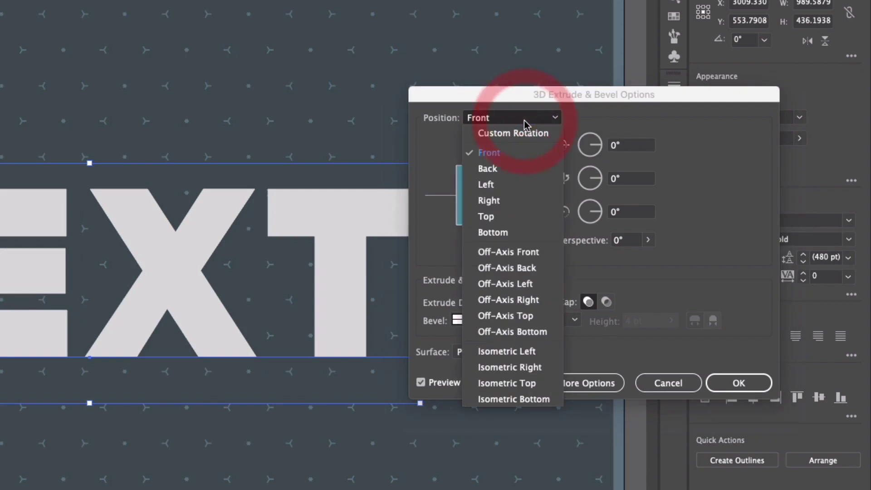
click(526, 254)
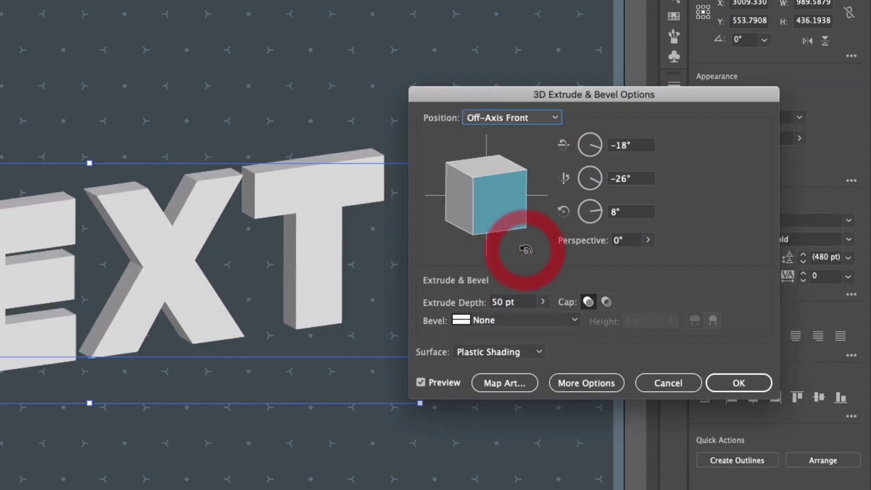
click(530, 122)
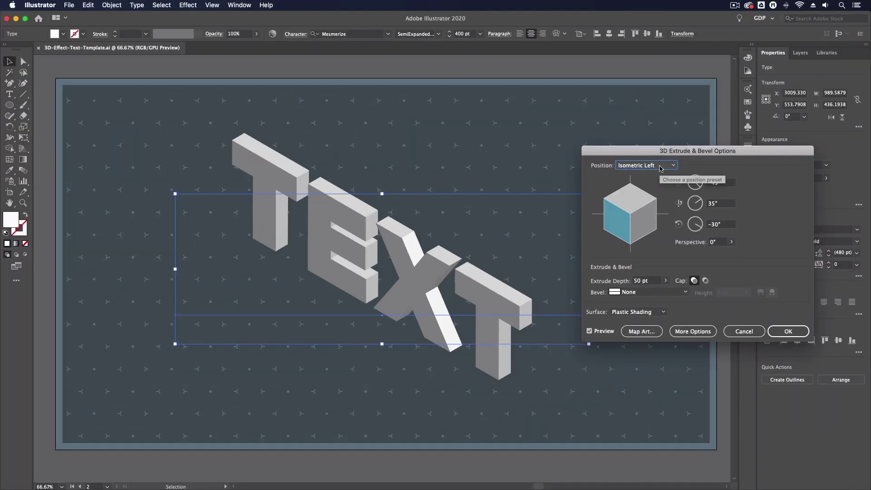
Step: Try Isometric Right and Isometric Top, then settle on Isometric Left (−45°, 35°, −30°)
click(660, 166)
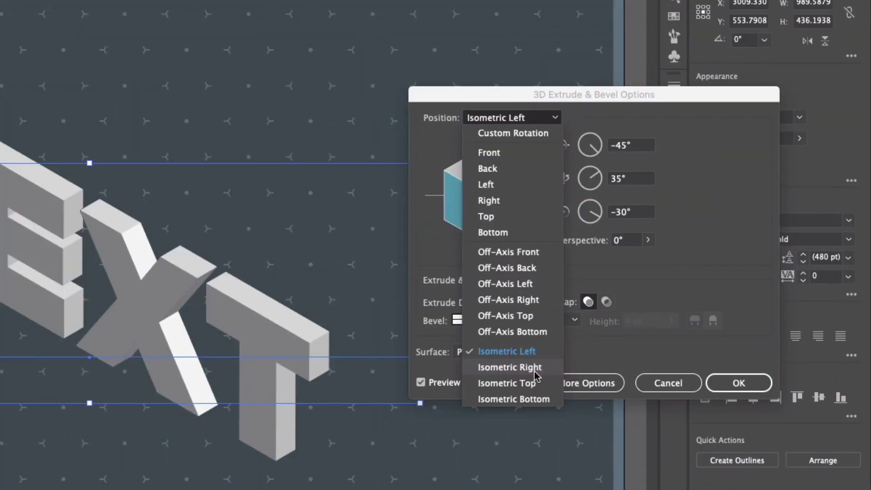
click(644, 342)
click(538, 125)
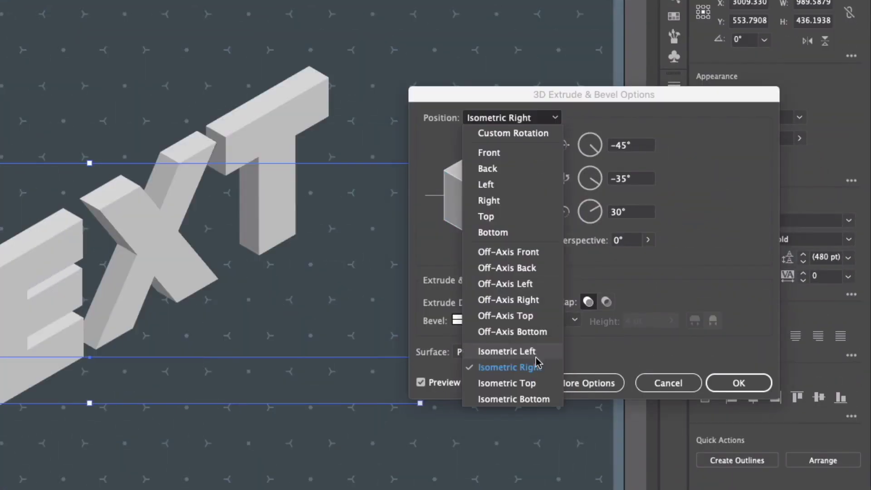
click(534, 383)
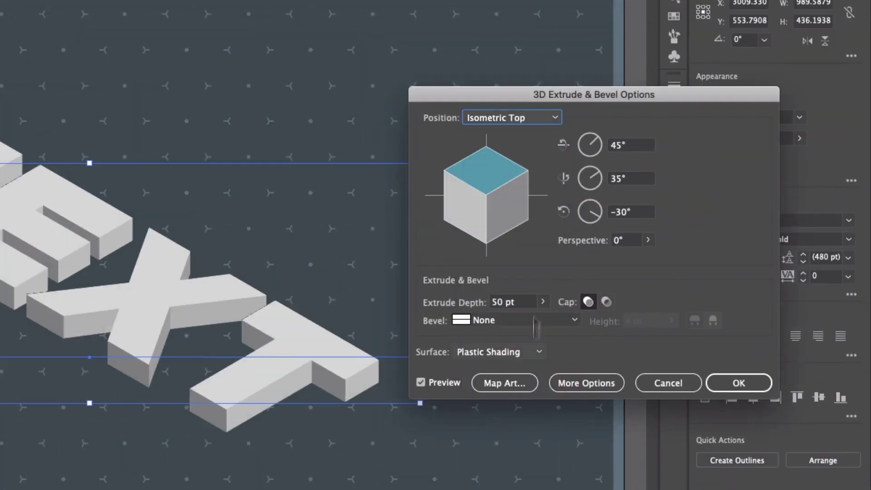
click(529, 120)
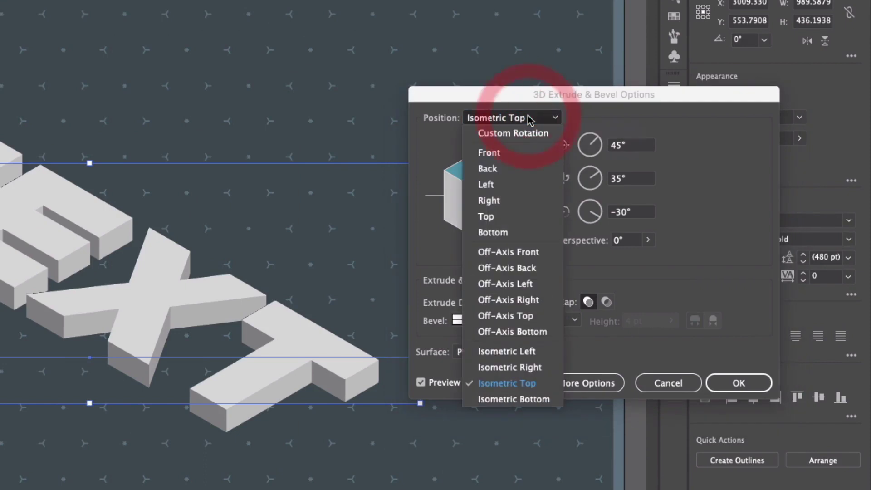
click(516, 354)
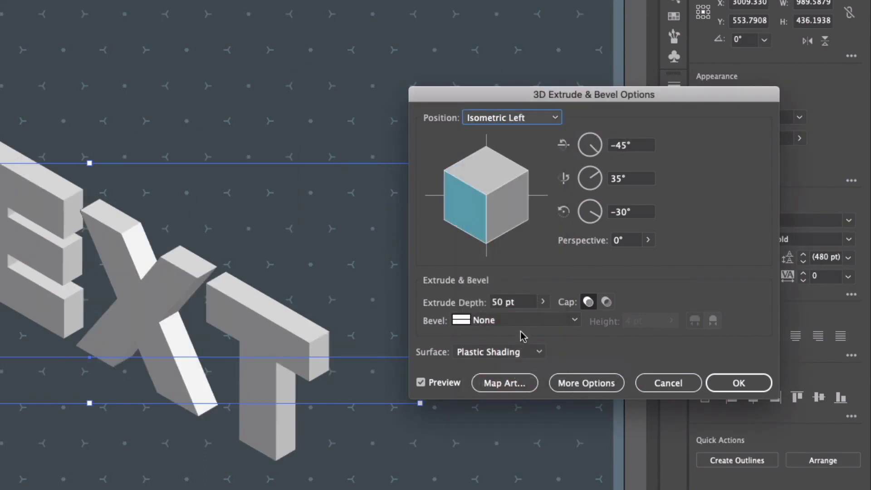
Step: Set the Extrude Depth of the 3D TEXT to 100 pt
click(542, 302)
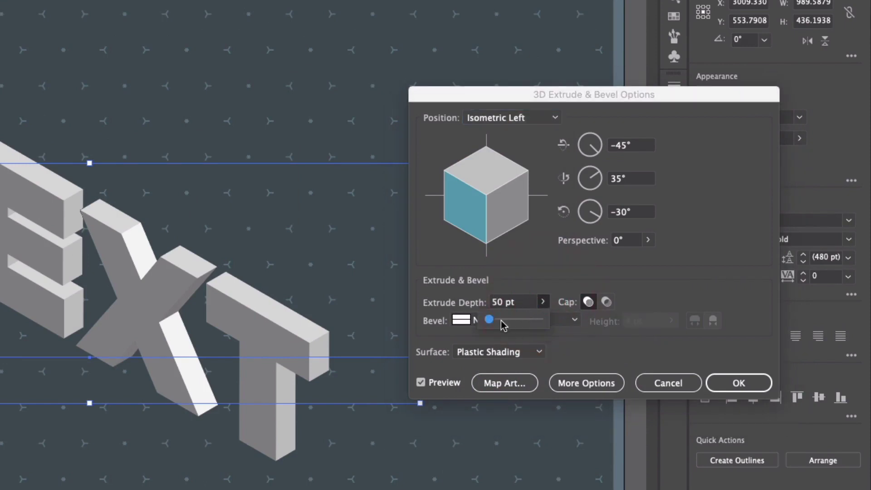
drag(501, 320, 491, 320)
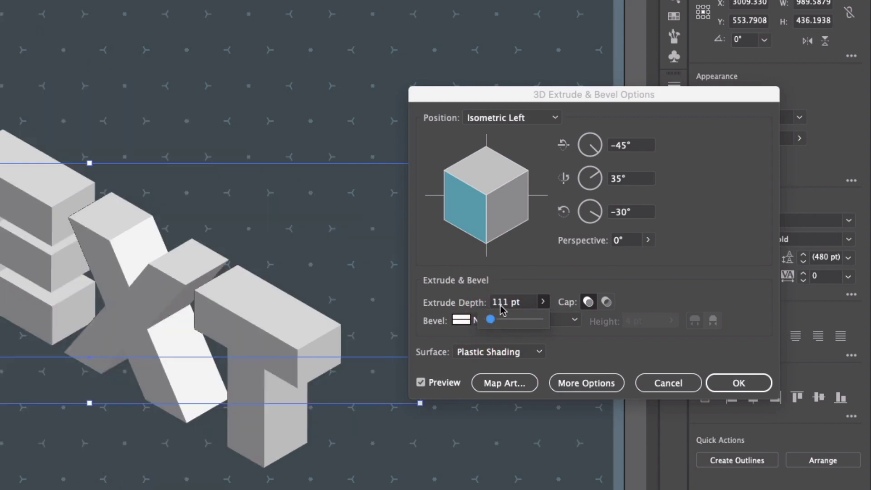
click(504, 302)
text(100)
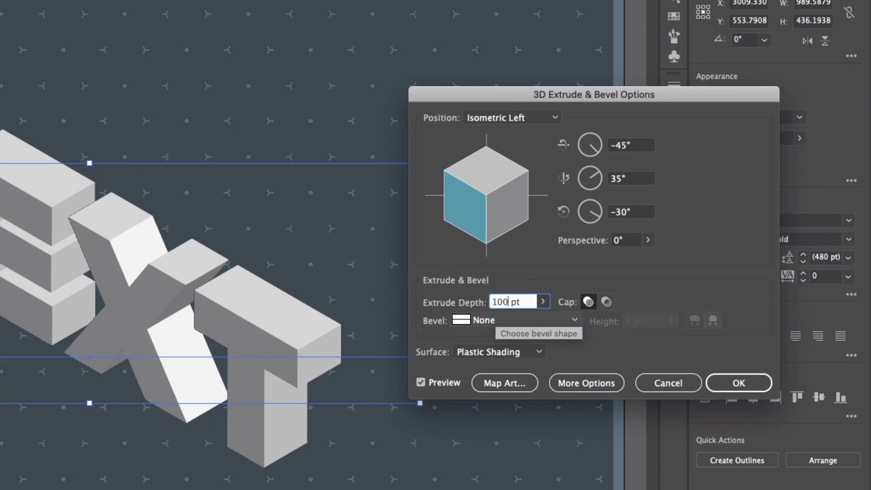
key(Tab)
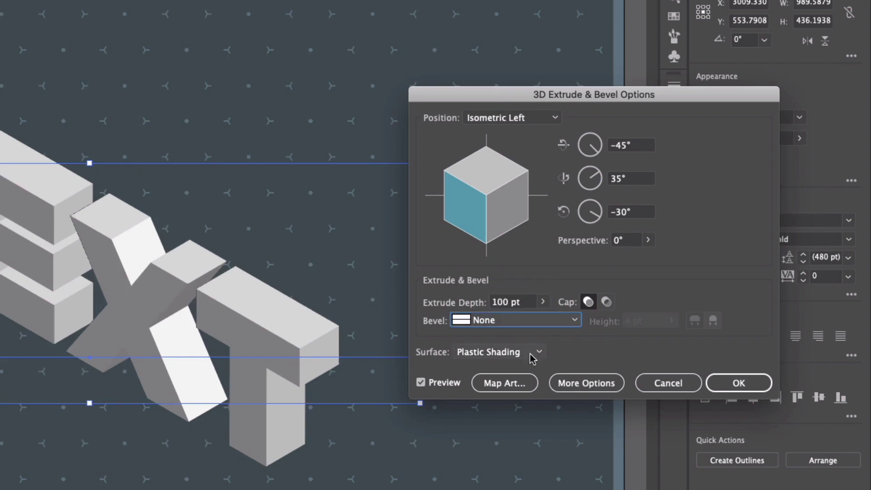
Step: Preview Wireframe and No Shading surfaces, then return to Plastic Shading
click(532, 354)
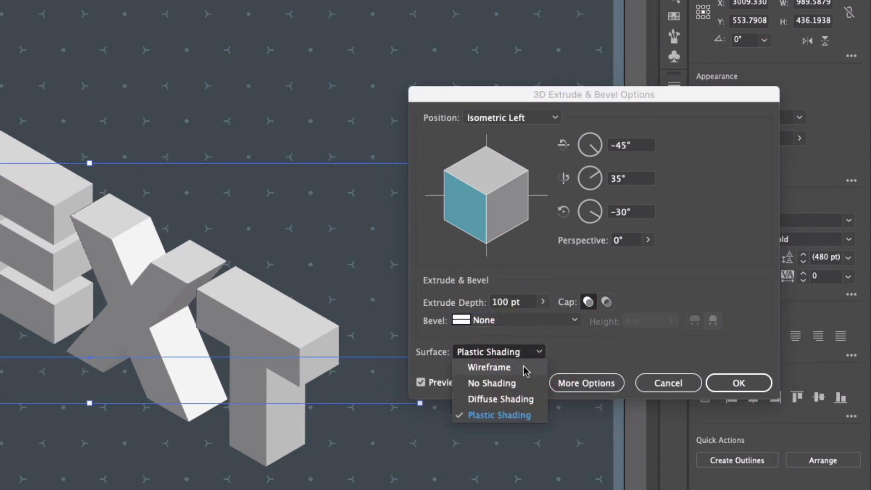
click(489, 367)
click(531, 352)
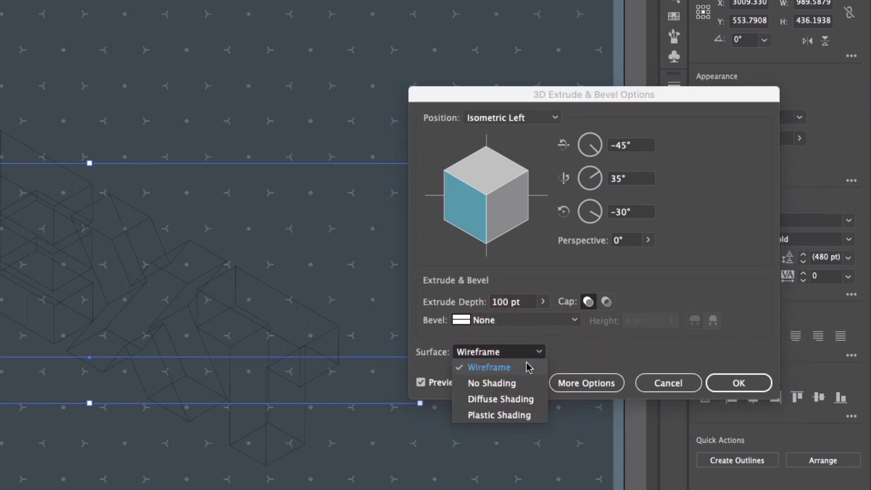
click(524, 382)
click(530, 353)
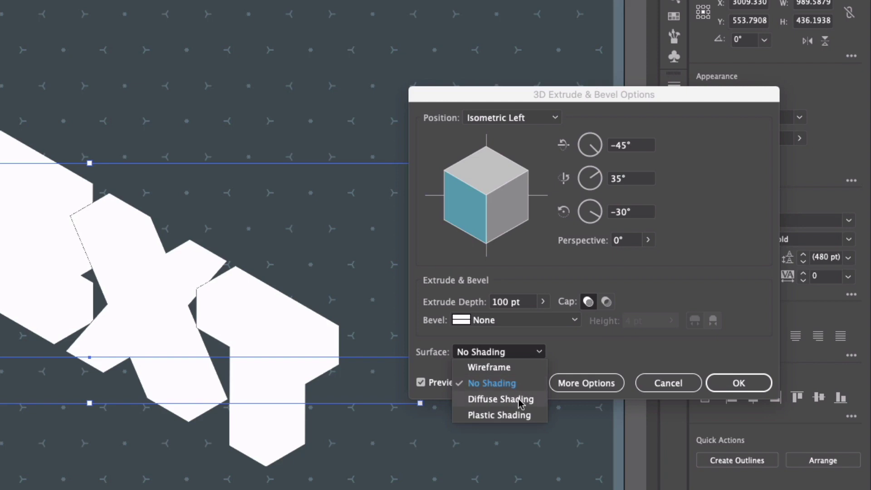
click(521, 415)
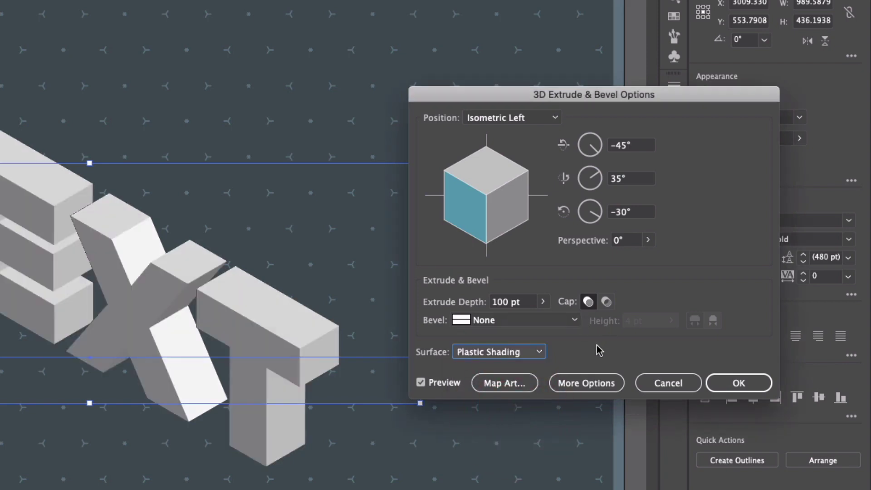
Step: Accept the 3D effect, briefly edit the wording, then undo back to TEXT
click(723, 384)
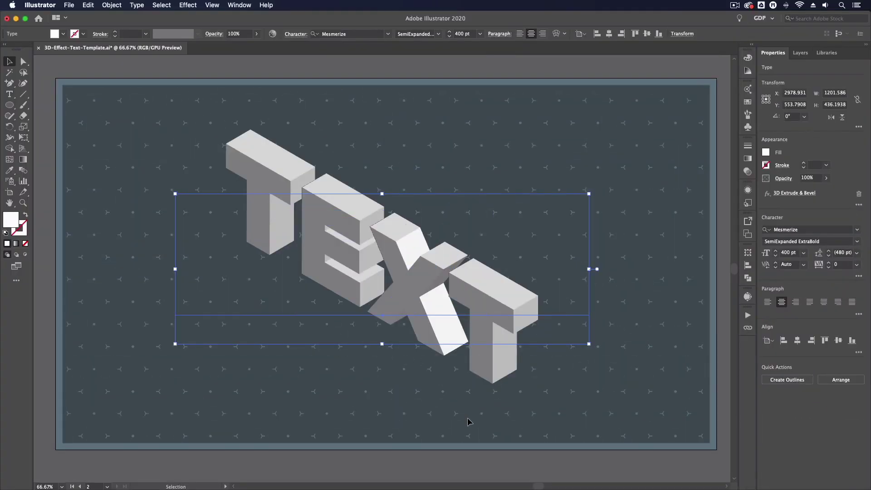
key(t)
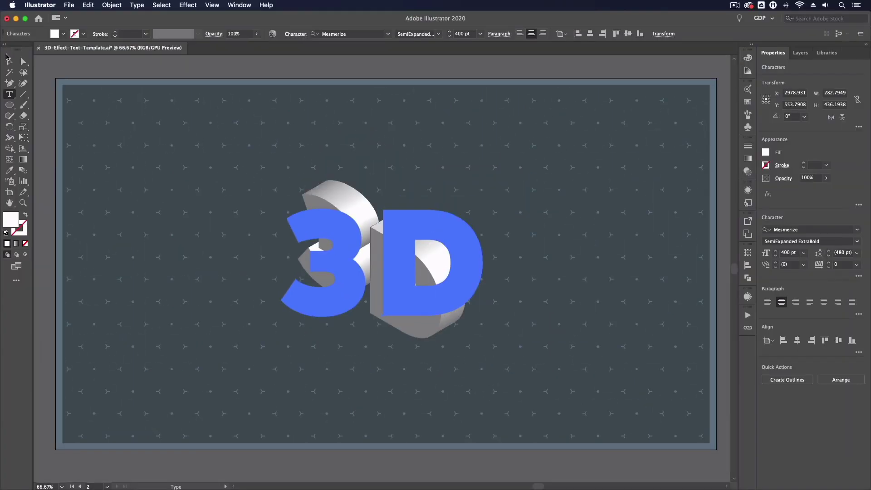
click(59, 63)
key(super+z)
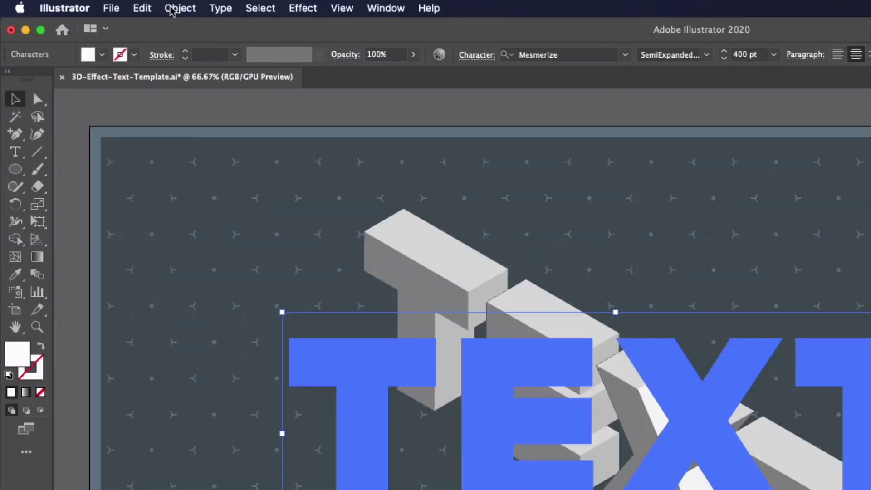
Step: Expand the 3D TEXT's appearance, shift it left and shrink it to about two-thirds size
click(111, 5)
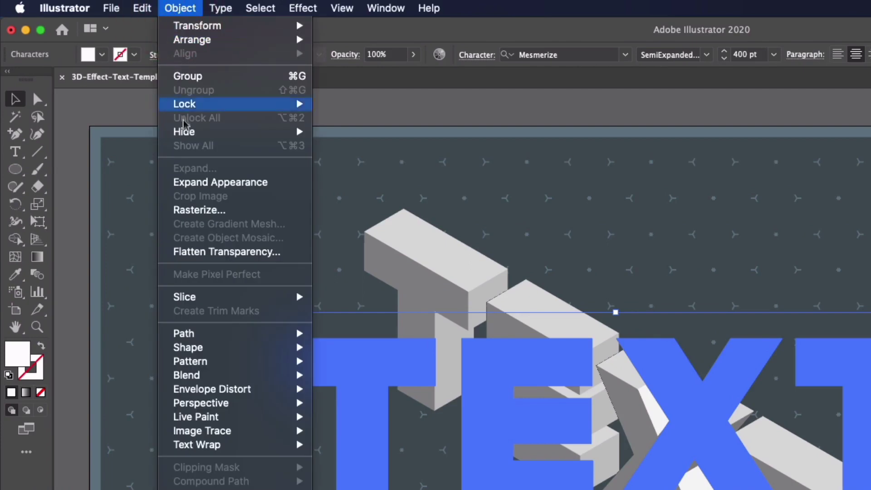
click(187, 181)
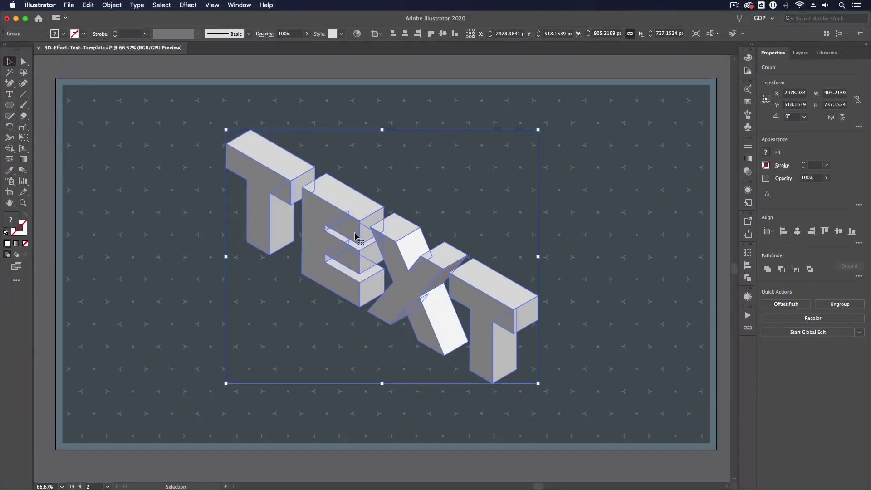
drag(356, 236, 298, 236)
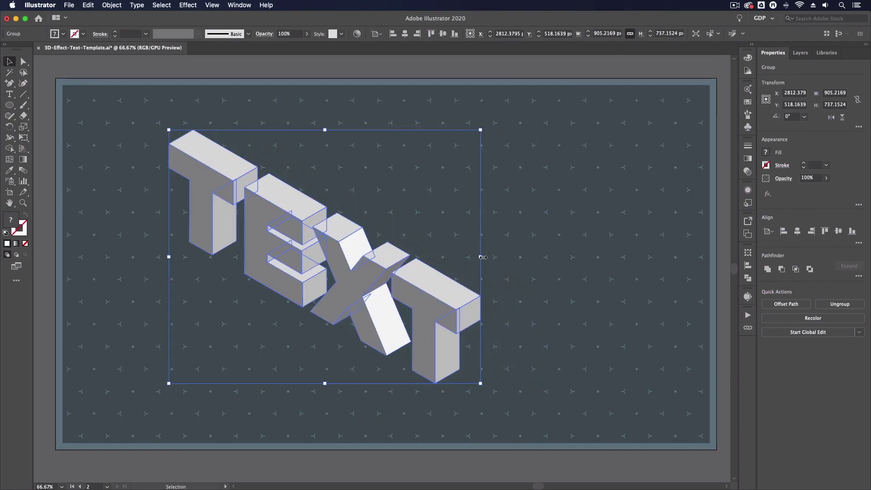
drag(482, 257, 386, 258)
key(super+1)
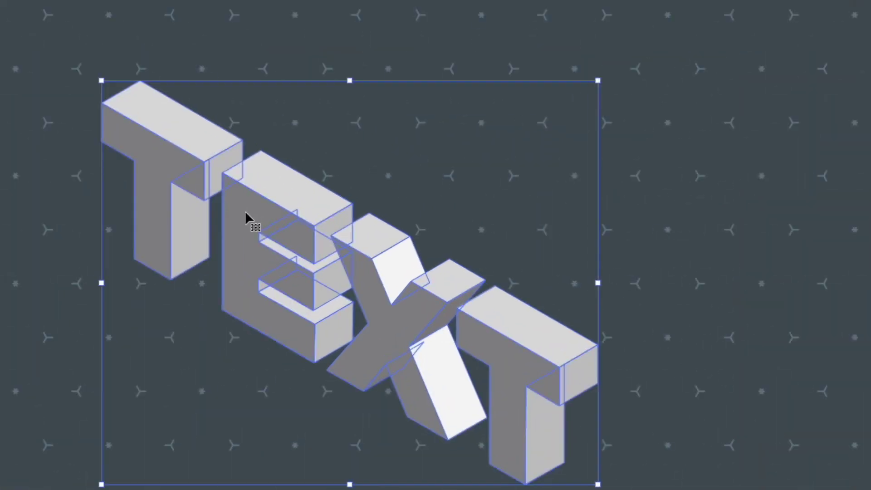
Step: Ungroup the expanded TEXT artwork into separate editable vector faces
right_click(245, 212)
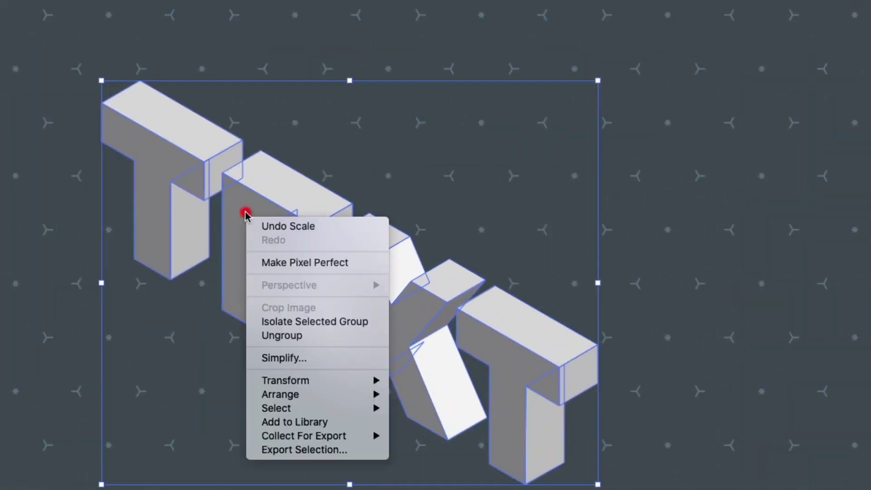
click(279, 336)
right_click(268, 209)
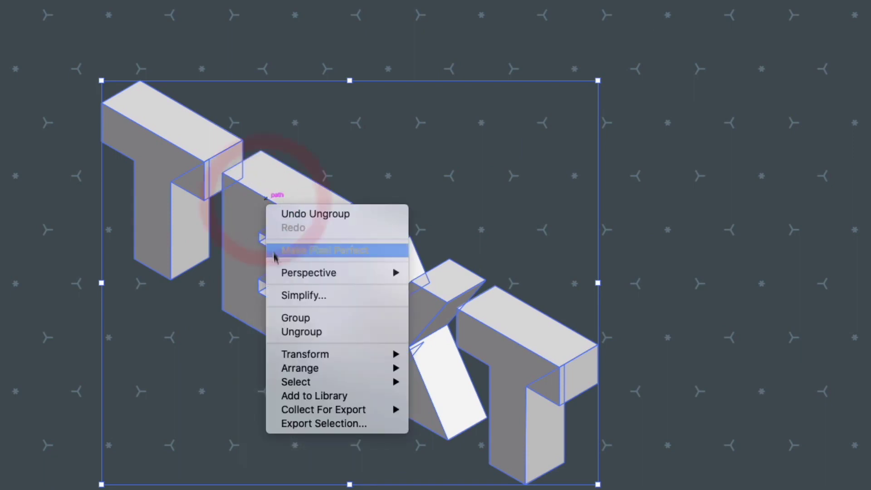
click(282, 331)
right_click(263, 212)
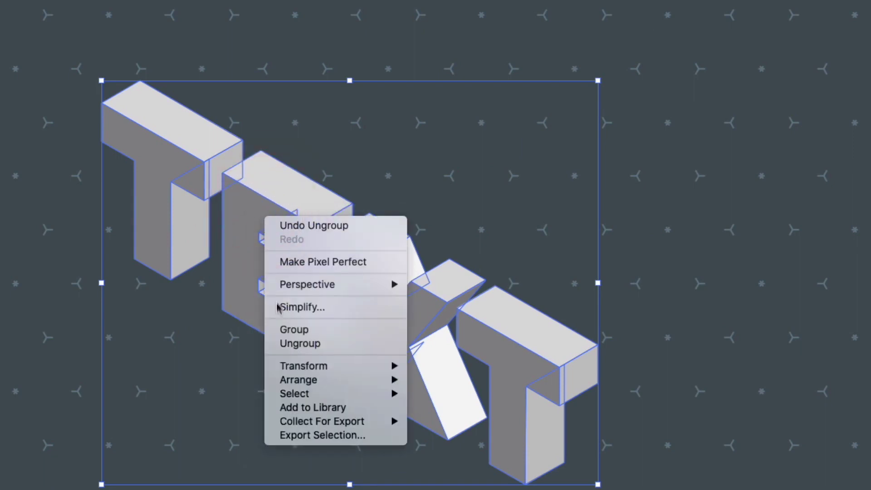
click(280, 330)
right_click(252, 219)
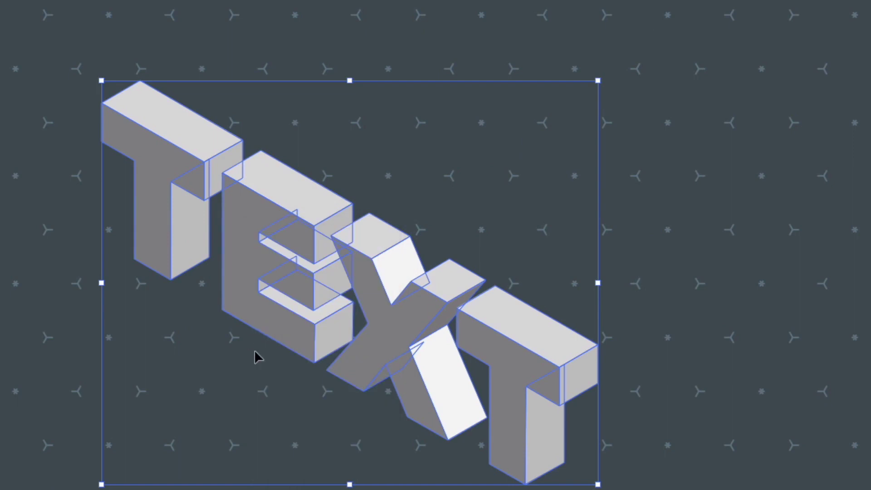
right_click(236, 253)
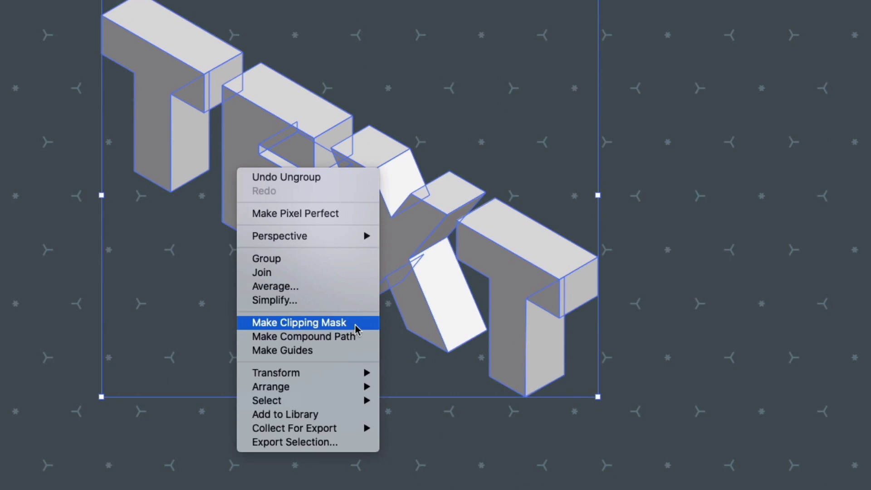
Step: Click through the top faces of the E, first T, X and last T
click(198, 281)
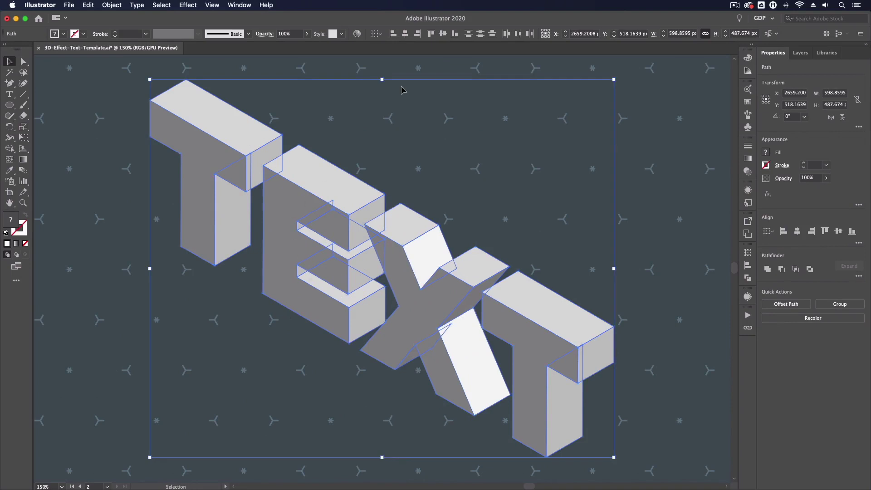
click(316, 173)
click(242, 117)
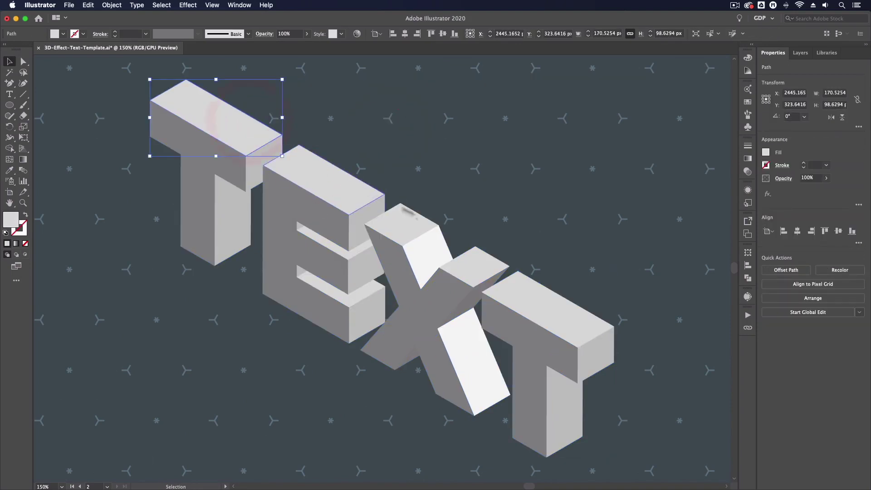
click(420, 225)
click(486, 256)
click(530, 295)
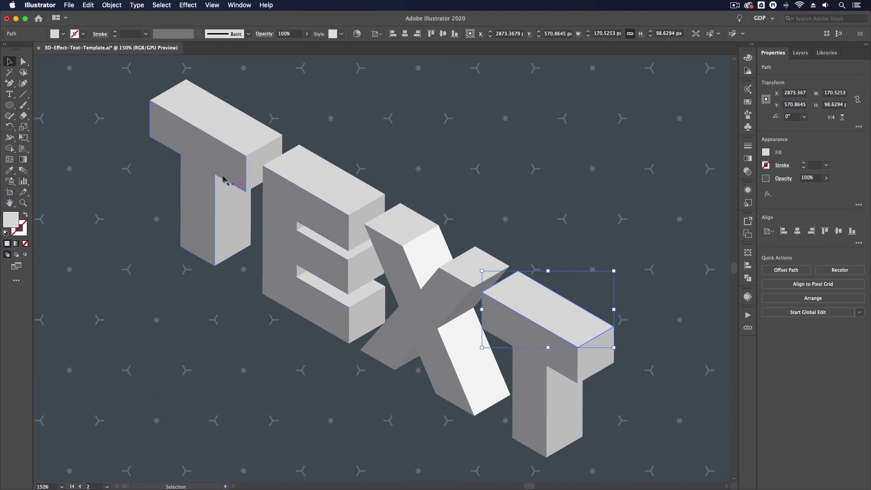
Step: Select the front faces of the first T, the E and the X together
click(198, 159)
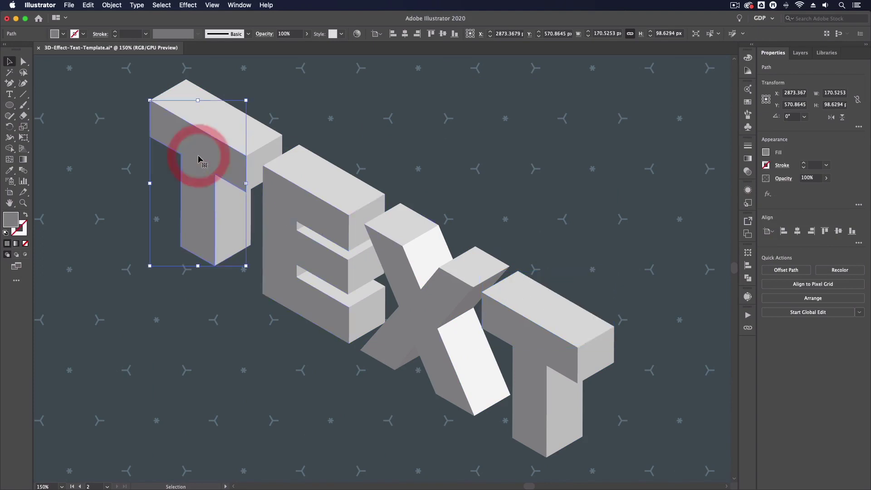
shift+click(282, 200)
shift+click(389, 267)
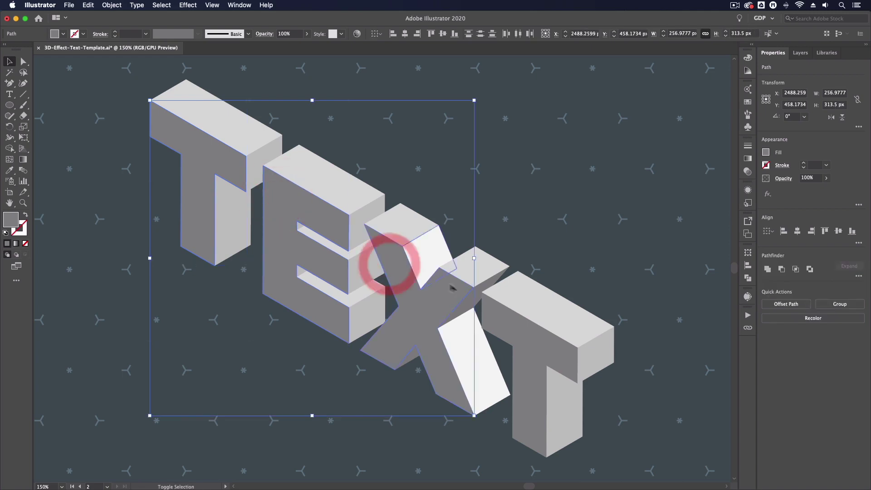
Step: Add the last T's front face and fill all four front faces magenta #f41c9d
shift+click(516, 326)
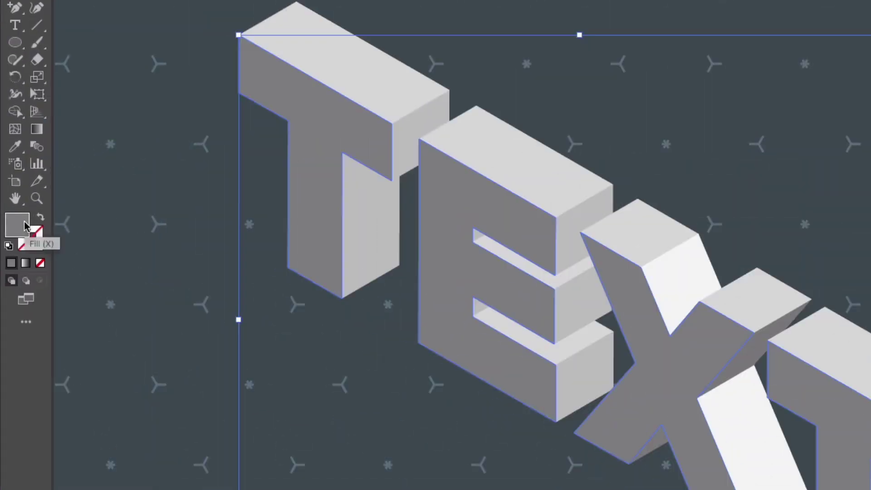
double_click(14, 220)
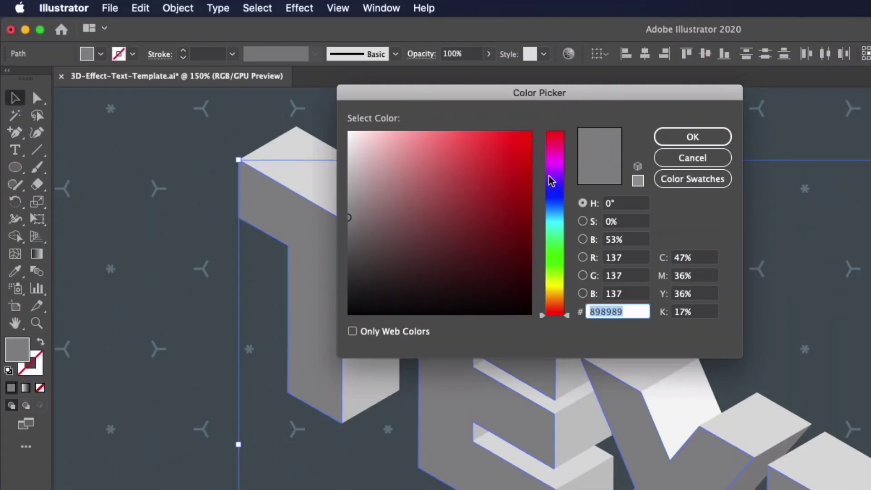
click(554, 52)
drag(554, 180, 554, 149)
click(511, 138)
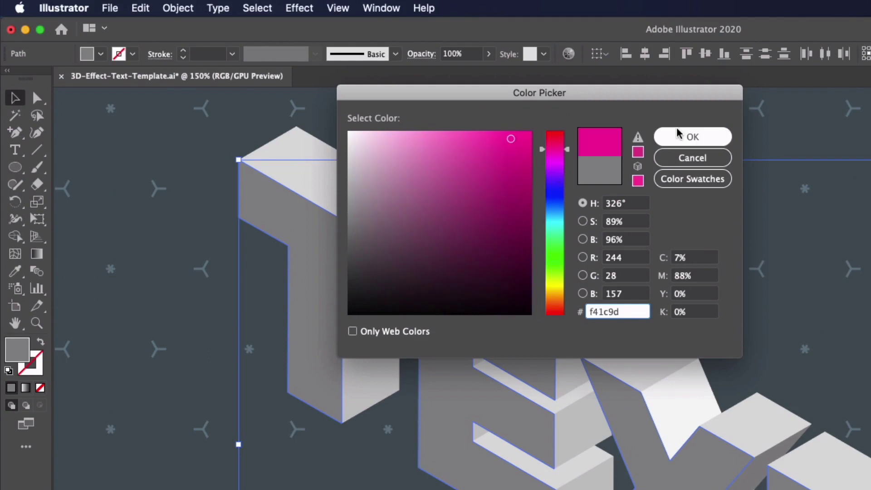
click(678, 136)
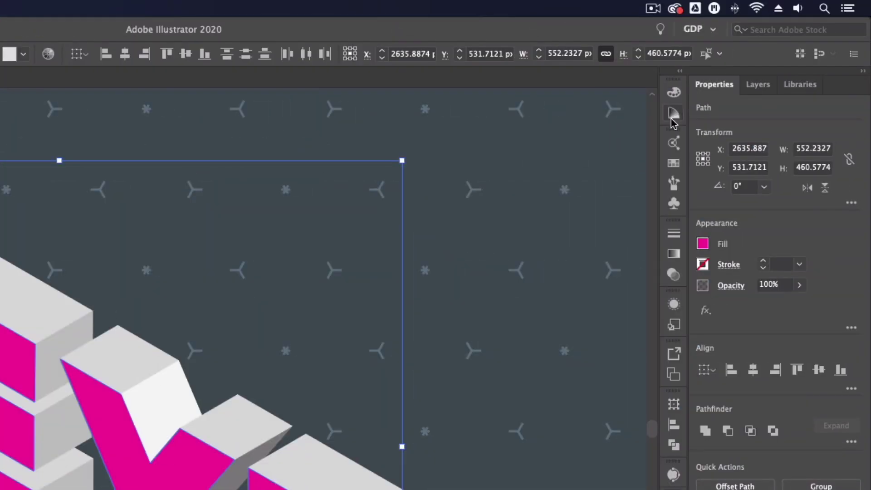
Step: Show magenta shades and tints in the Color Guide with 7 steps
click(672, 119)
click(650, 86)
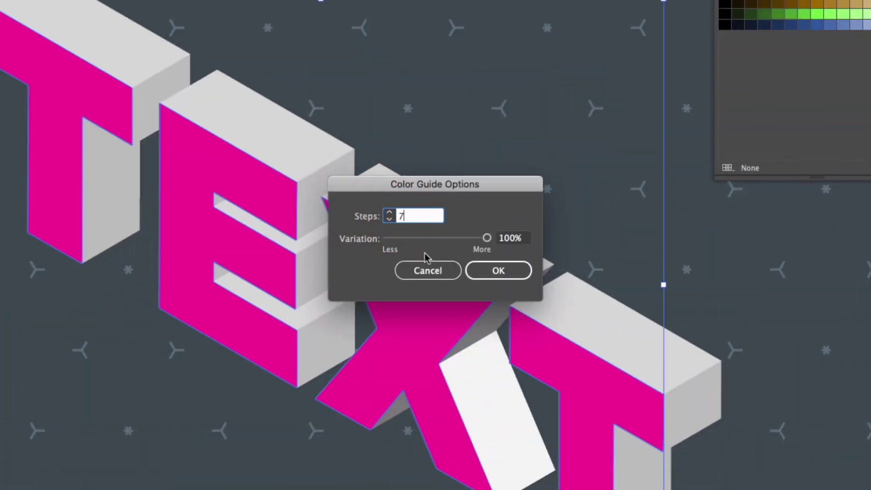
click(499, 271)
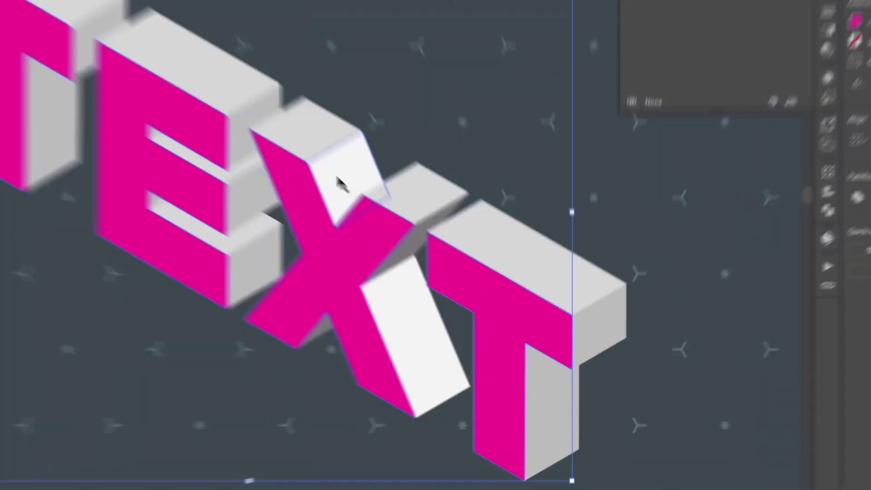
Step: Tint the X's two white faces light pink from the Color Guide
click(421, 269)
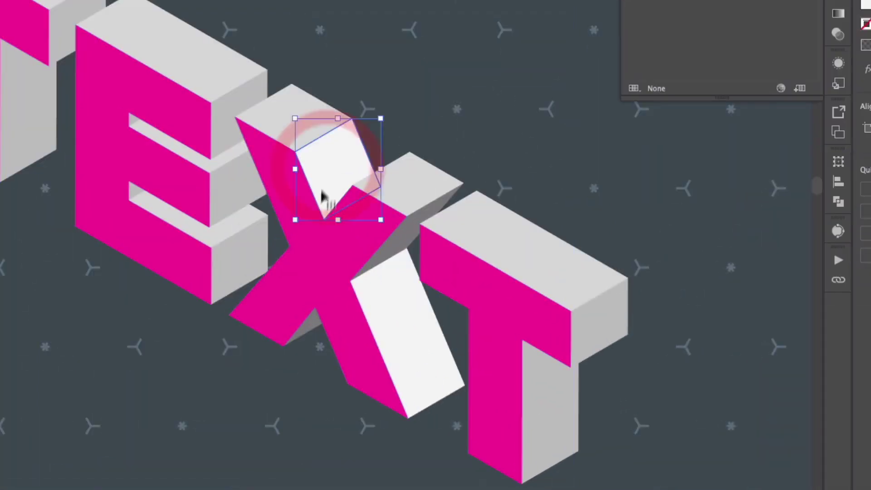
shift+click(399, 321)
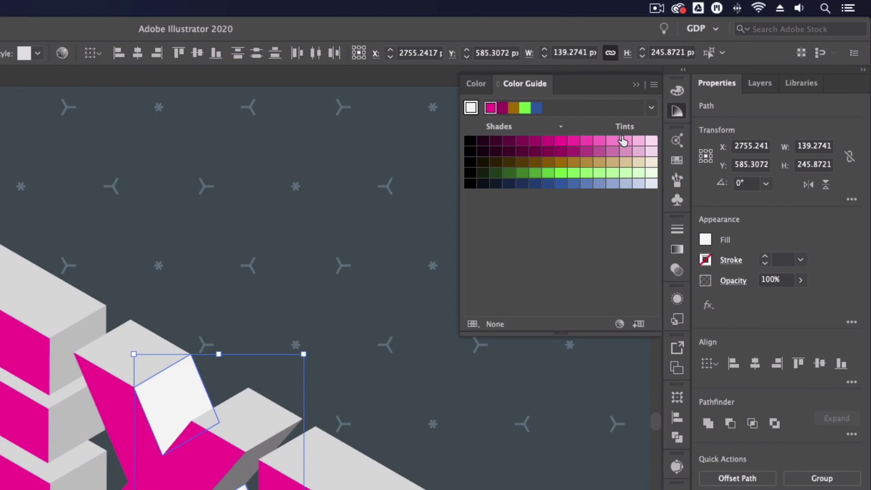
click(625, 141)
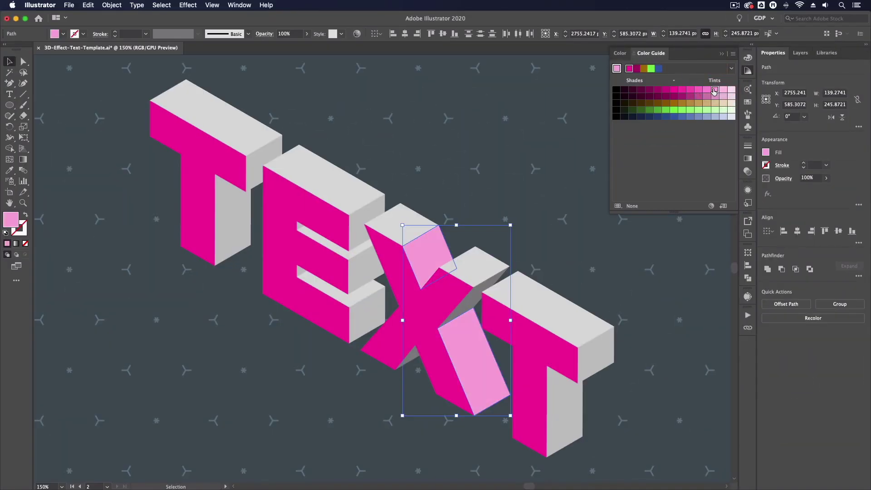
Step: Colour the top faces of all four letters a pink tint
click(195, 111)
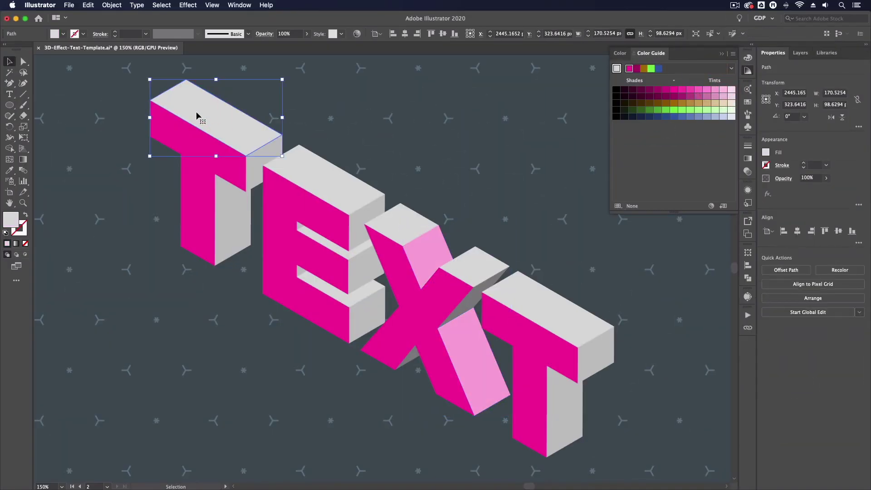
shift+click(298, 173)
shift+click(407, 227)
shift+click(544, 299)
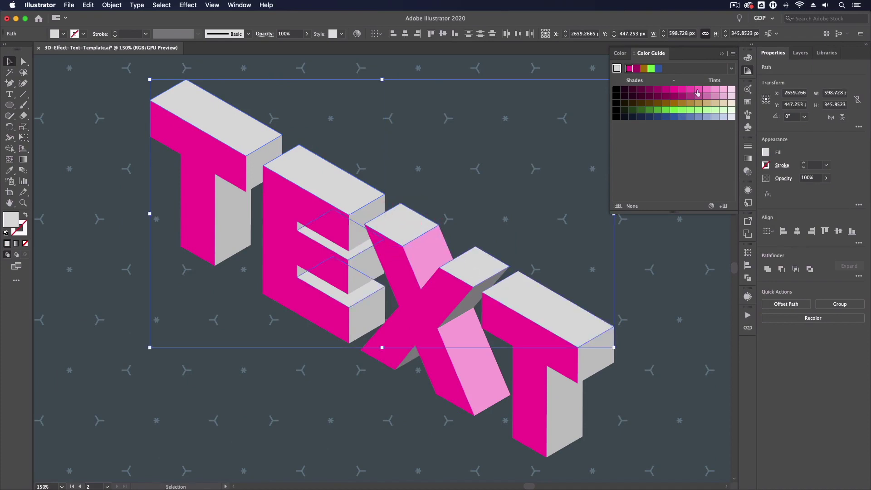
click(698, 90)
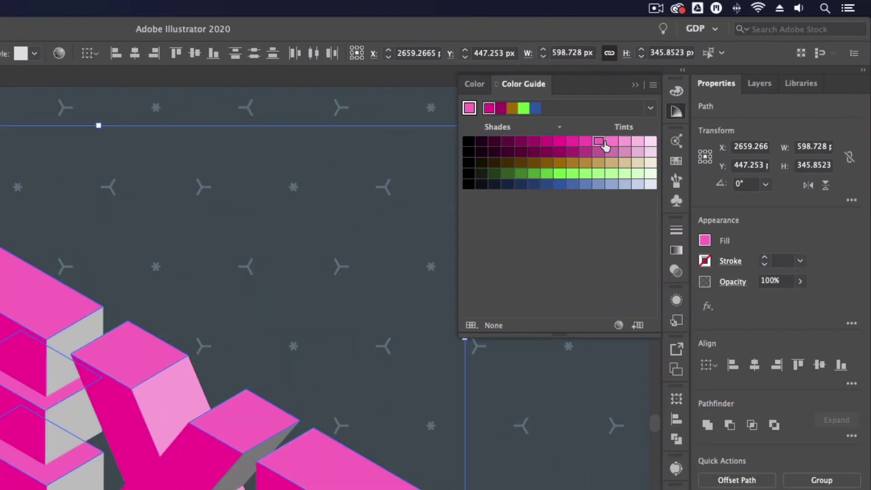
click(605, 144)
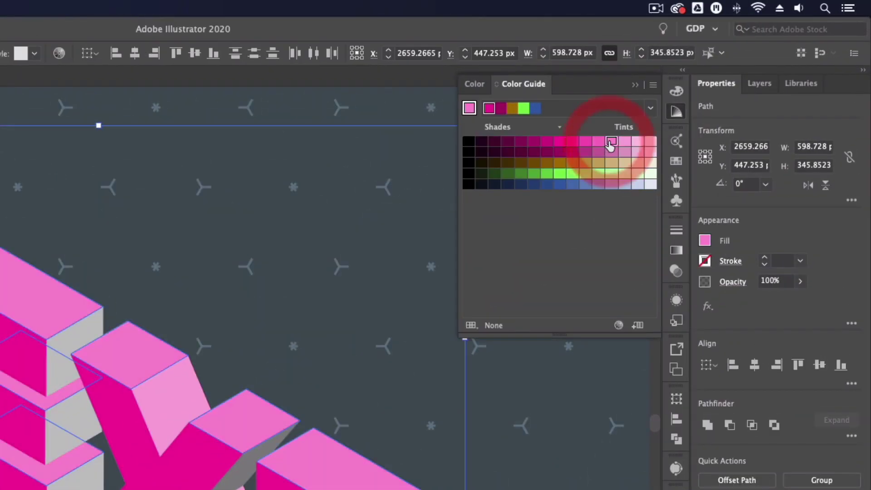
Step: Colour the grey side faces of the T and E a darker pink
click(267, 155)
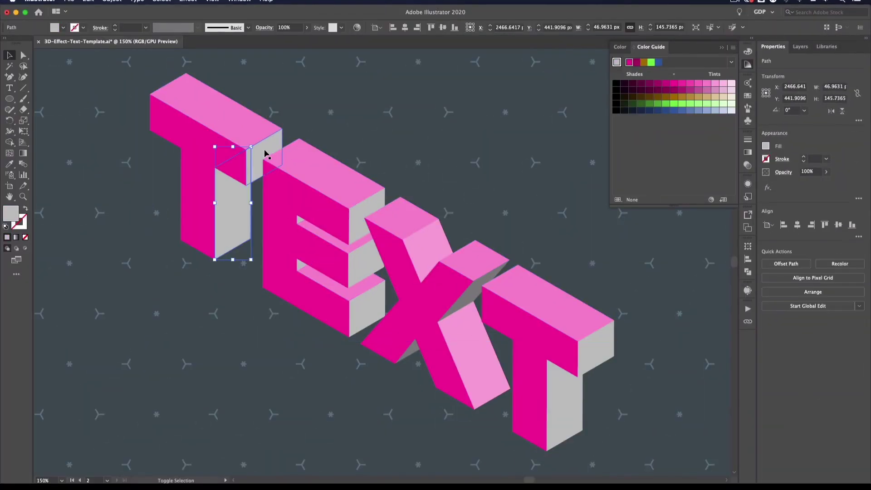
shift+click(266, 156)
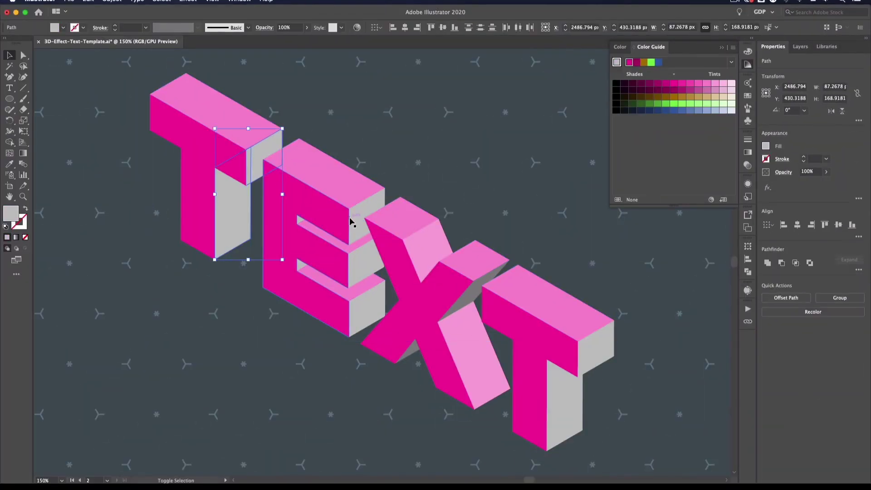
shift+click(358, 224)
shift+click(363, 263)
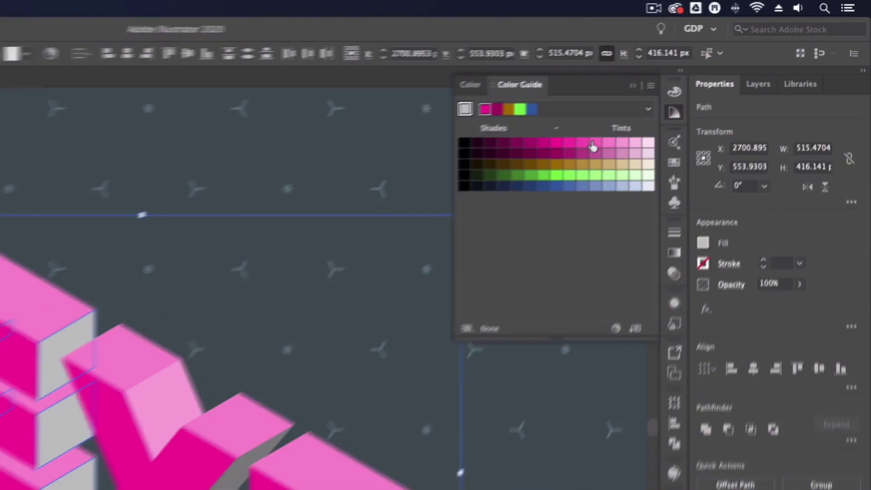
click(698, 84)
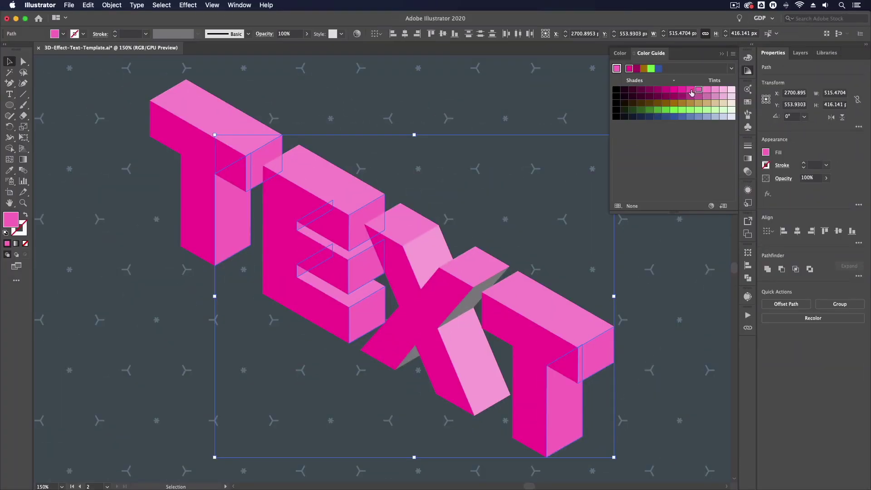
click(690, 90)
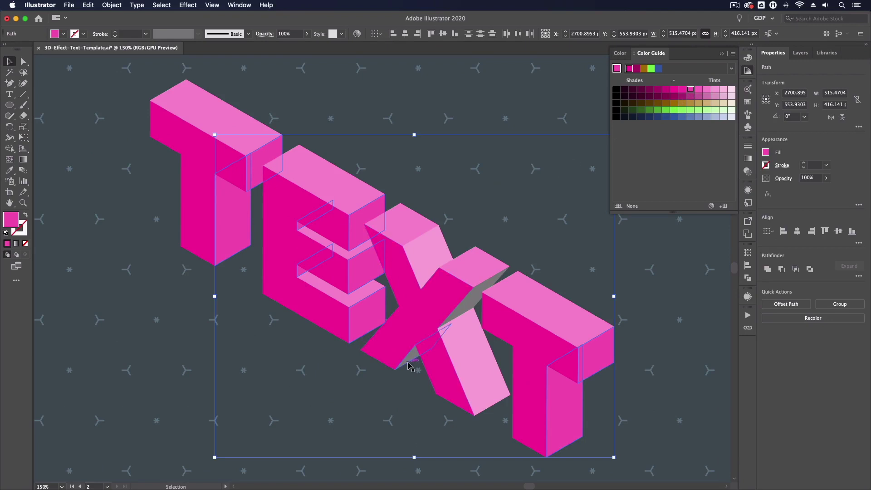
Step: Colour the two remaining grey faces on the X magenta
click(446, 331)
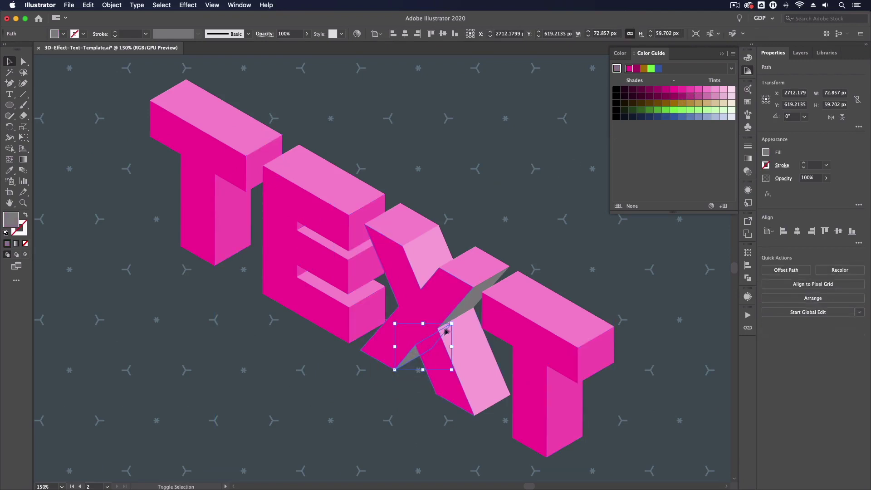
shift+click(468, 306)
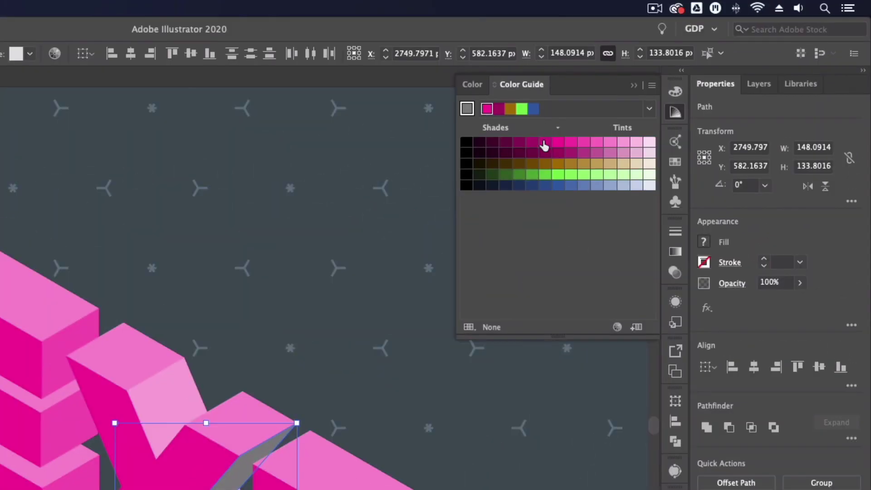
click(665, 90)
Step: Deselect everything and zoom out to show the whole lettering and the neighbouring artboard
click(421, 155)
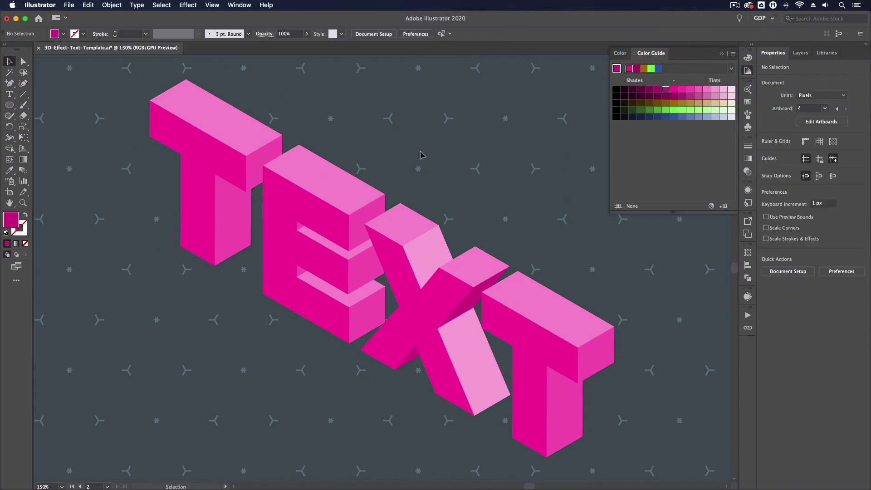
key(super+0)
key(super+1)
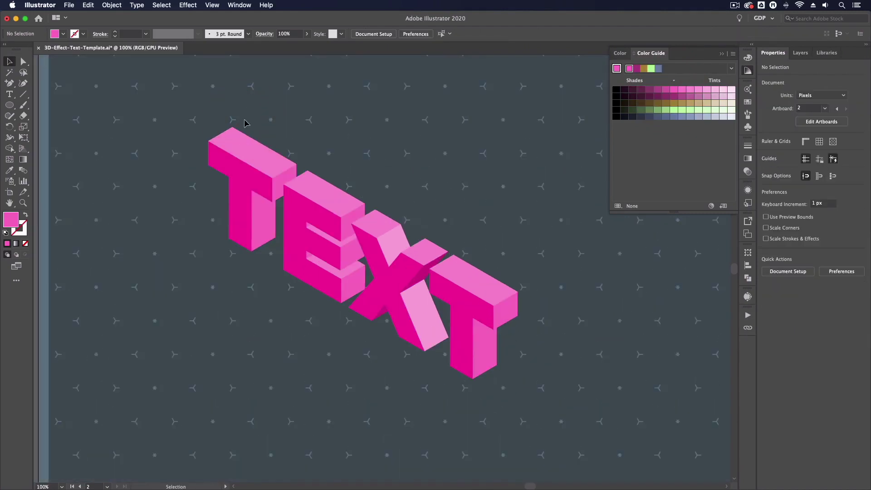
key(super+minus)
key(space)
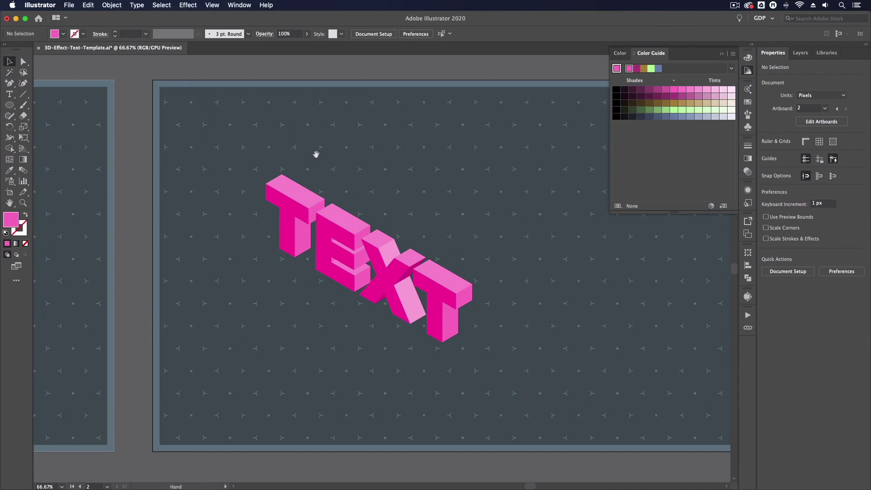
drag(254, 169, 93, 142)
Step: Copy the pink TEXT straight across to the right and zoom in on the duplicate
drag(297, 344, 240, 309)
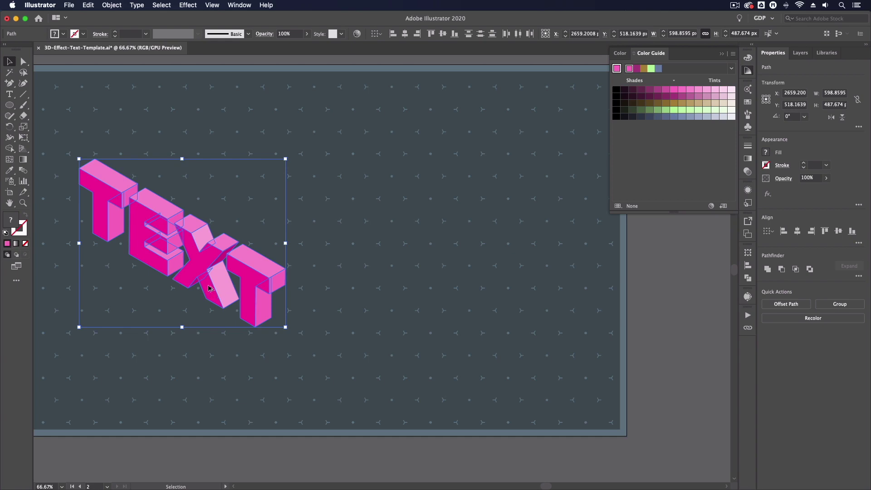
drag(207, 286, 455, 293)
key(super+equal)
key(super+equal)
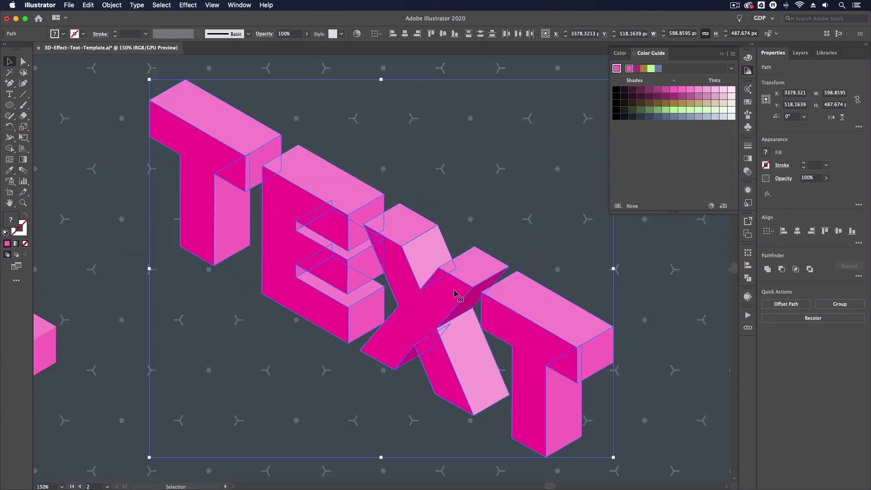
key(super+equal)
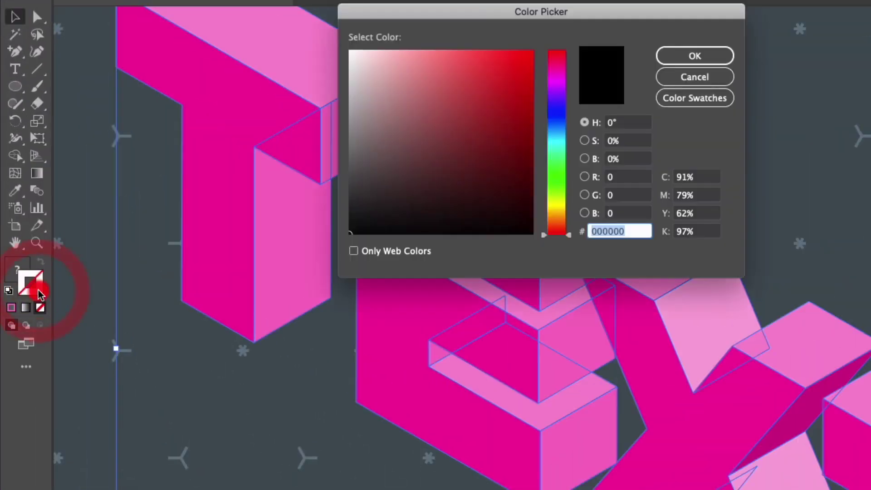
Step: Dismiss the colour picker unchanged and set the copied TEXT's fill to None
drag(557, 227, 557, 216)
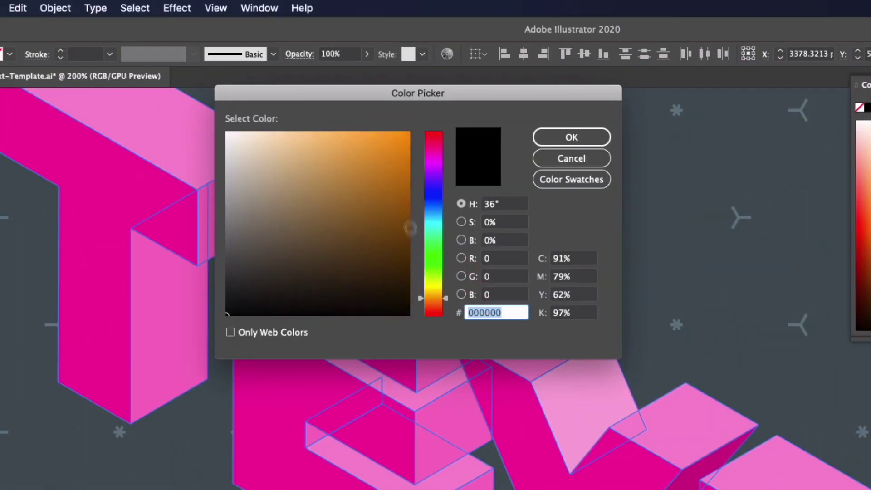
key(Escape)
click(101, 54)
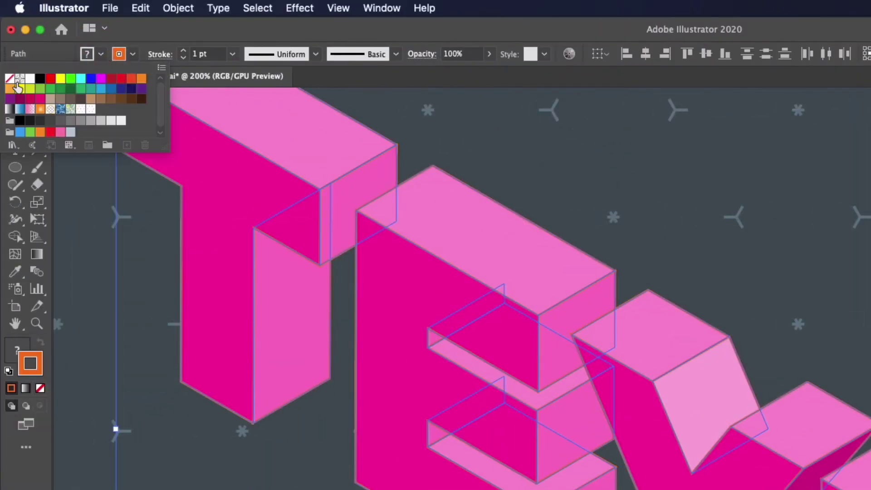
click(9, 78)
Step: Give the copy's outline 3 pt strokes with round caps
click(184, 51)
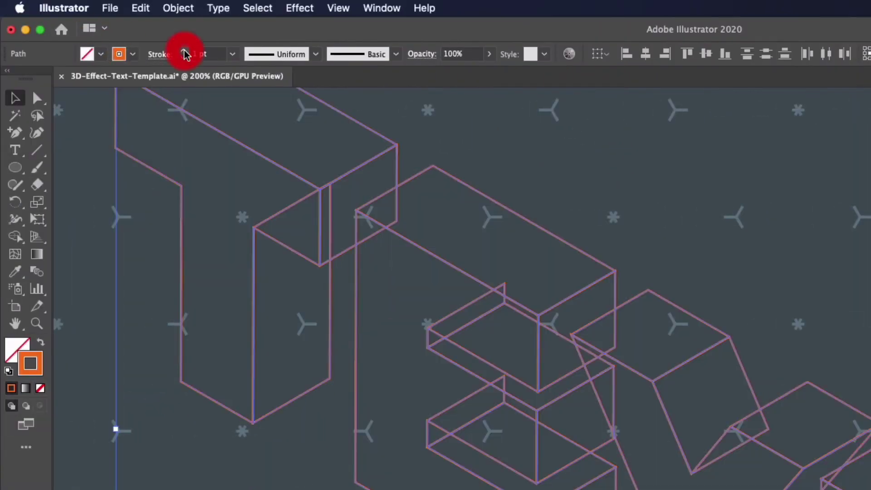
click(183, 51)
click(175, 55)
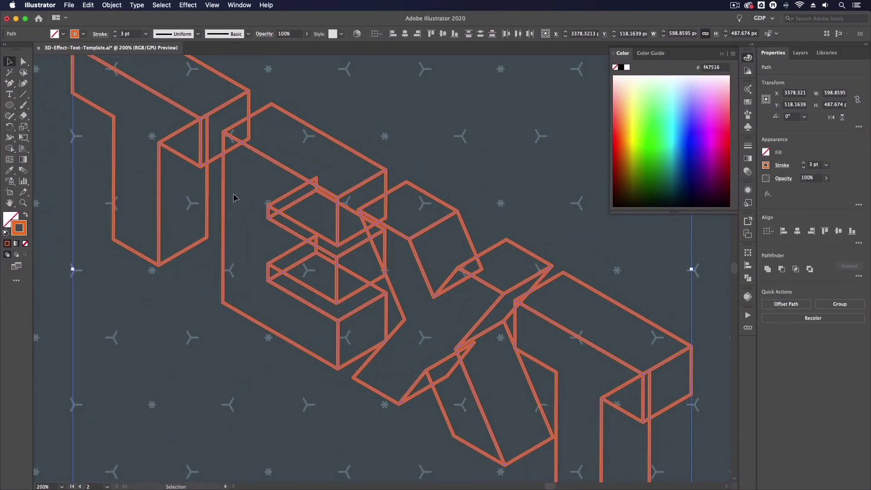
drag(233, 197, 295, 251)
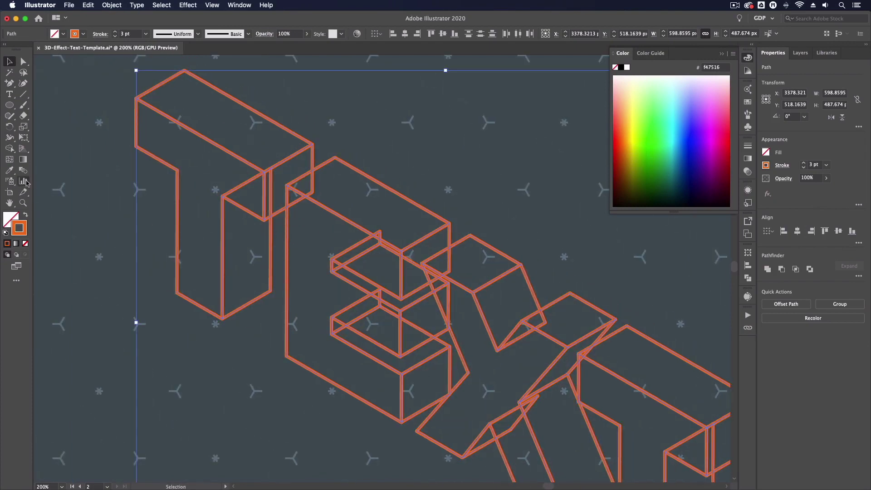
Step: Using Shape Builder in Outline view, merge the front-face pieces of the first T and the E
click(9, 149)
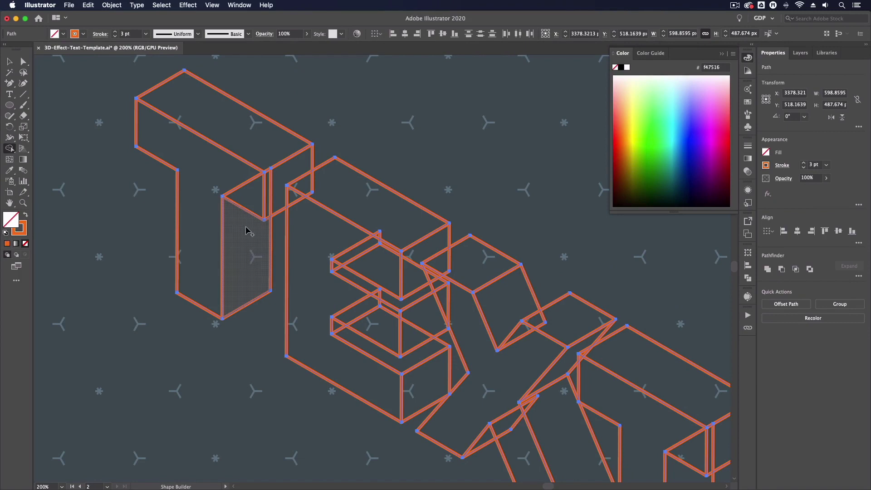
key(super+y)
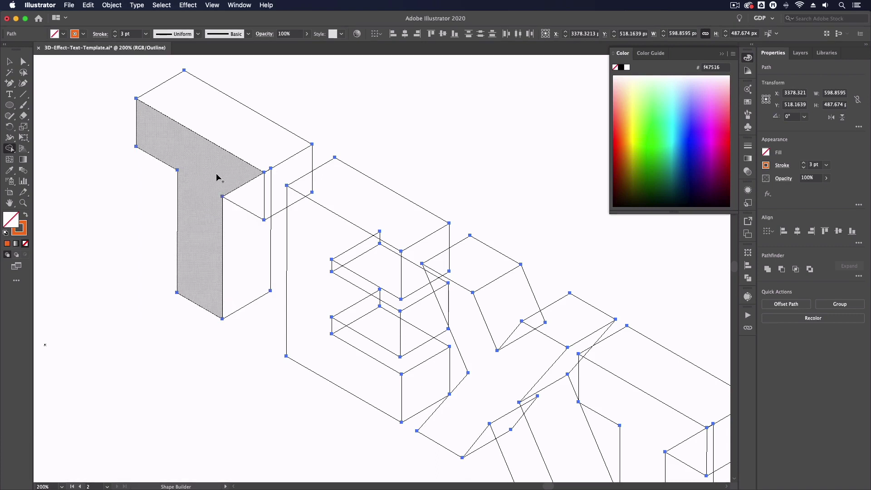
drag(216, 176, 247, 196)
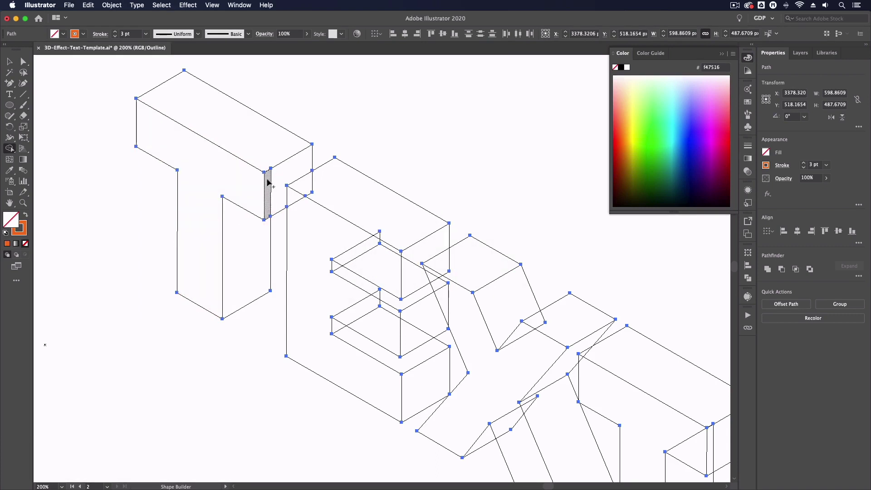
click(276, 182)
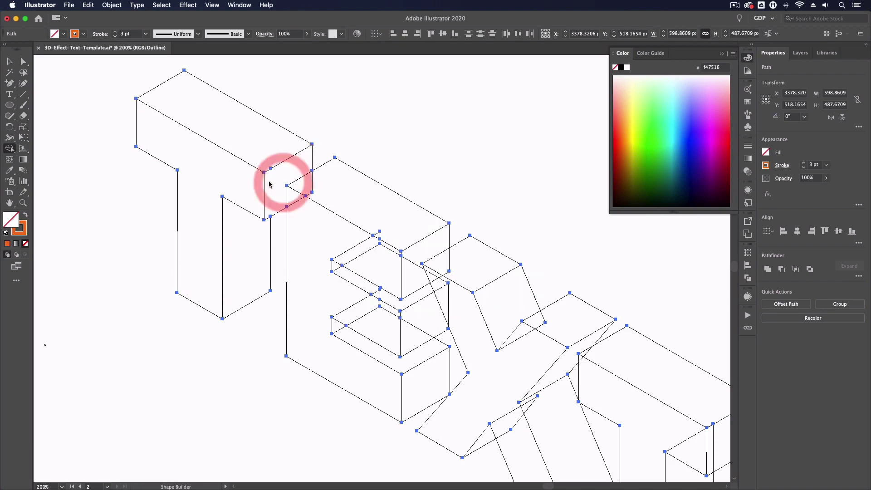
mouse_move(296, 200)
mouse_down()
mouse_move(383, 269)
mouse_move(336, 246)
mouse_move(387, 247)
mouse_up()
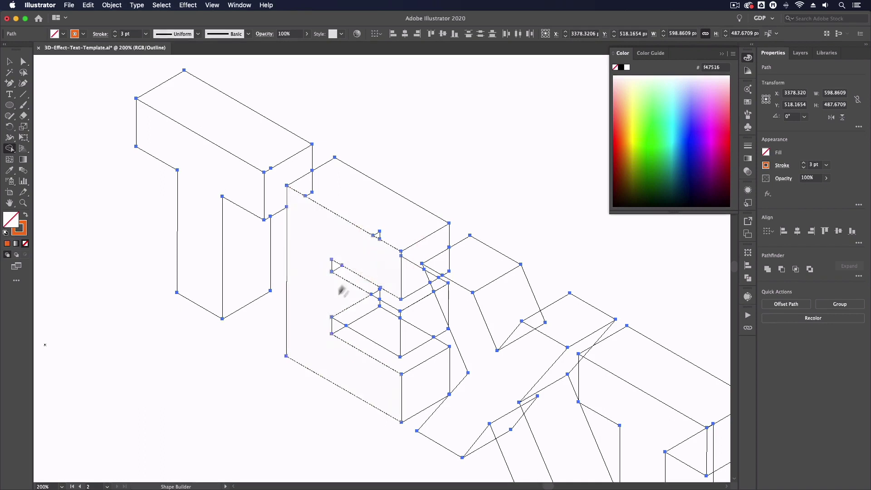
mouse_move(335, 299)
mouse_down()
mouse_move(379, 327)
mouse_move(385, 310)
mouse_move(427, 337)
mouse_move(308, 211)
mouse_up()
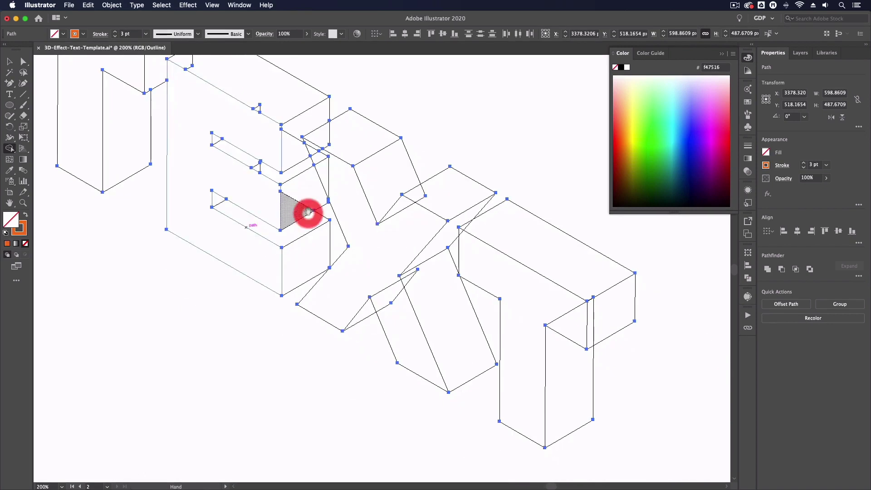
Step: Merge the X's and last T's front-face pieces, then zoom out to the whole outline TEXT
click(314, 149)
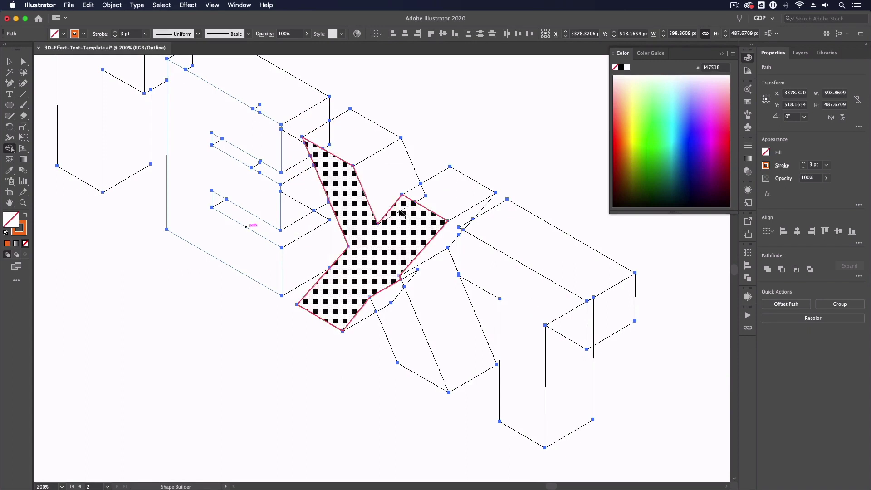
scroll(404, 209, down, 3)
scroll(404, 209, right, 2)
drag(425, 188, 423, 186)
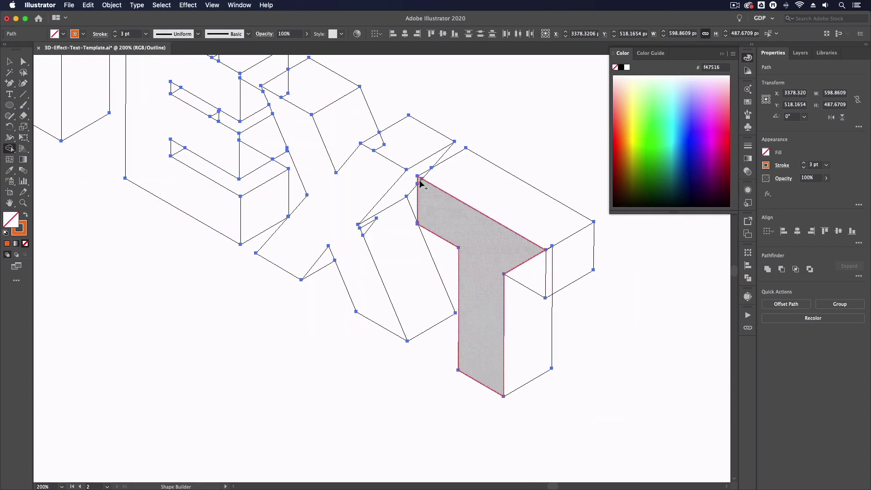
drag(439, 205, 531, 274)
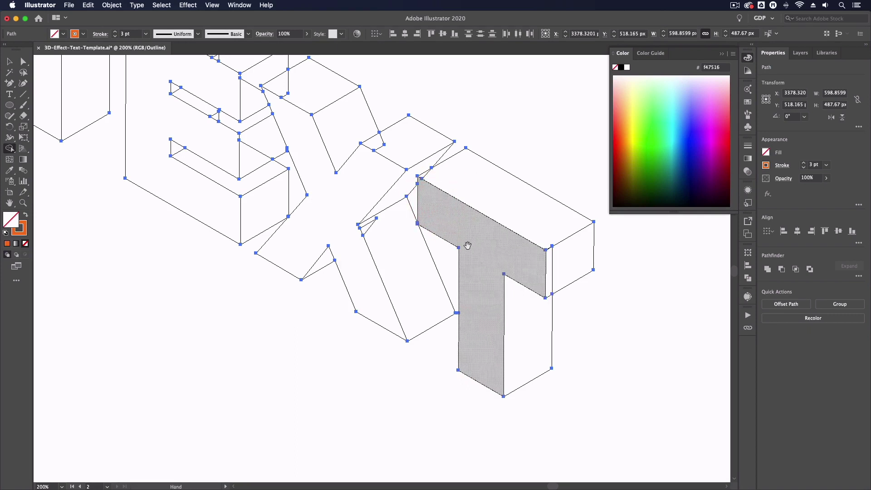
scroll(470, 253, up, 5)
scroll(471, 253, left, 5)
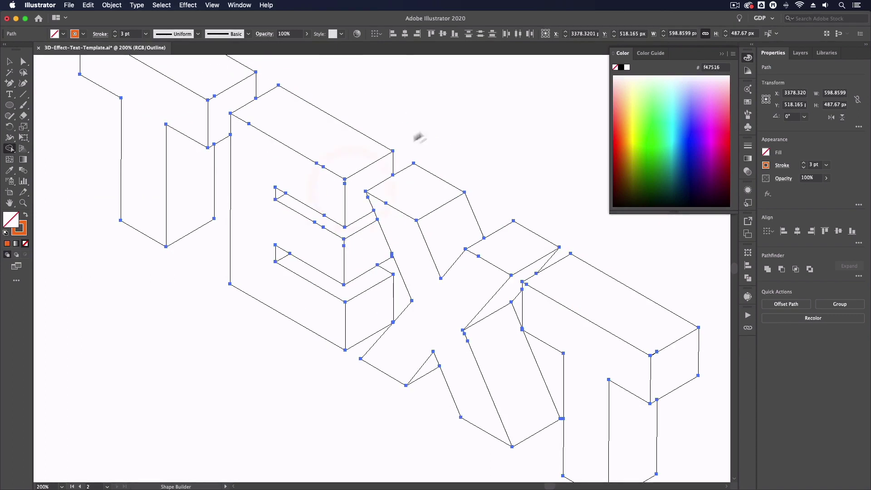
key(super+minus)
key(super+minus)
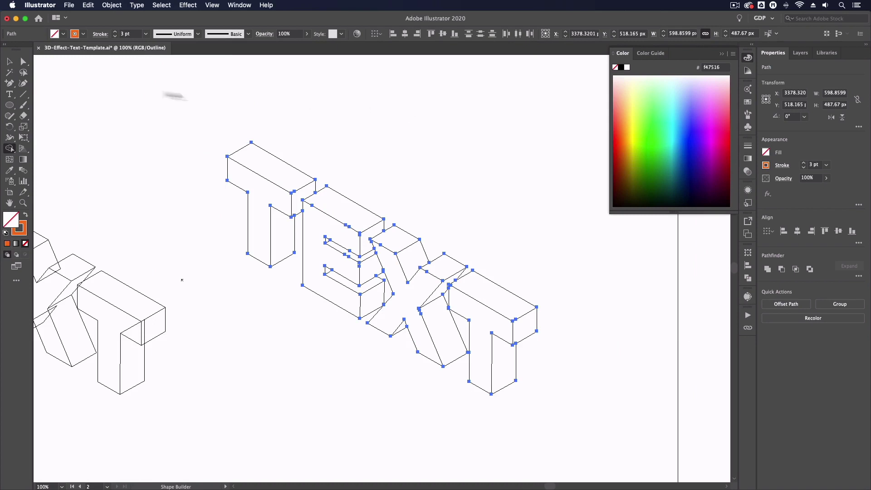
Step: Deselect, return to Preview at 50% zoom, centre both TEXT versions and close the Color panel
click(9, 62)
click(174, 131)
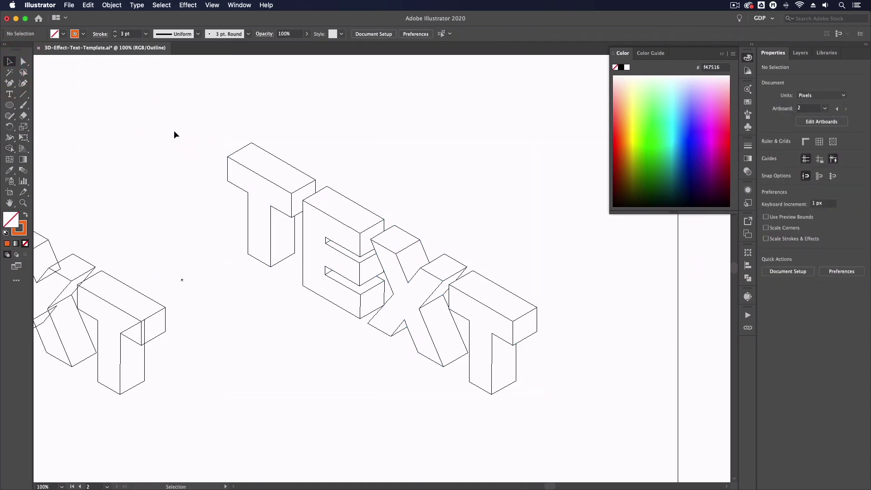
key(super+y)
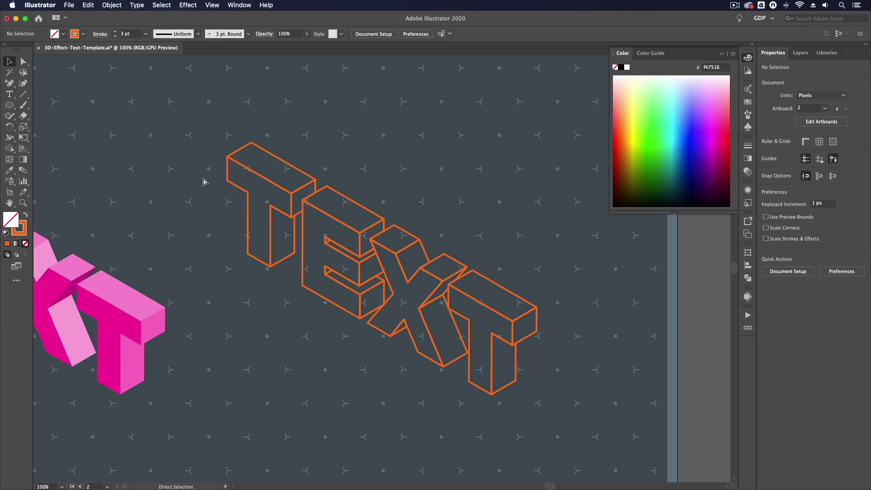
key(super+minus)
key(super+minus)
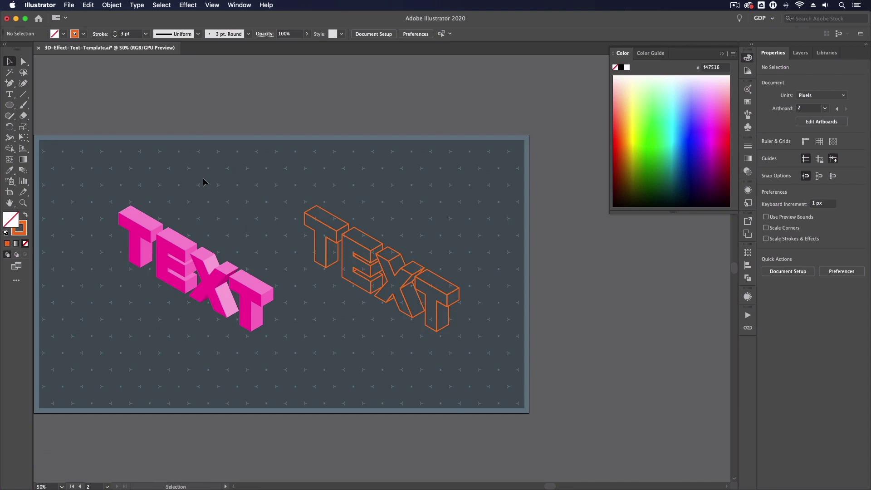
drag(203, 181, 275, 185)
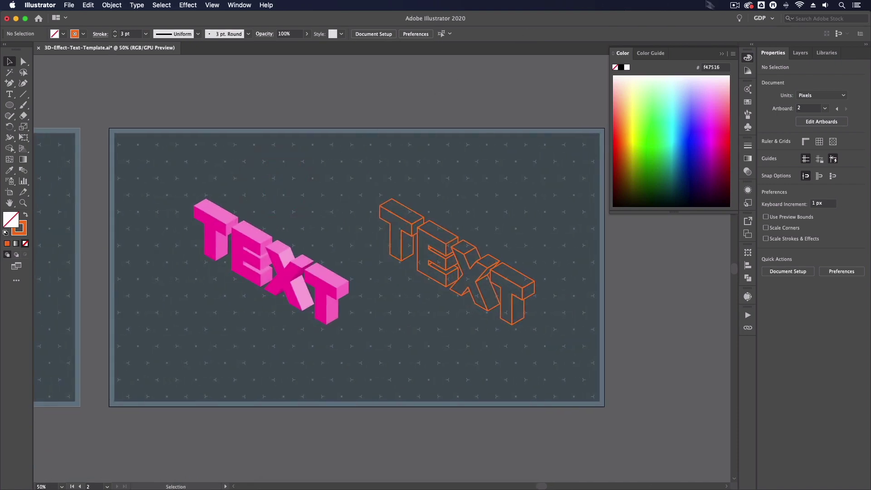
click(723, 54)
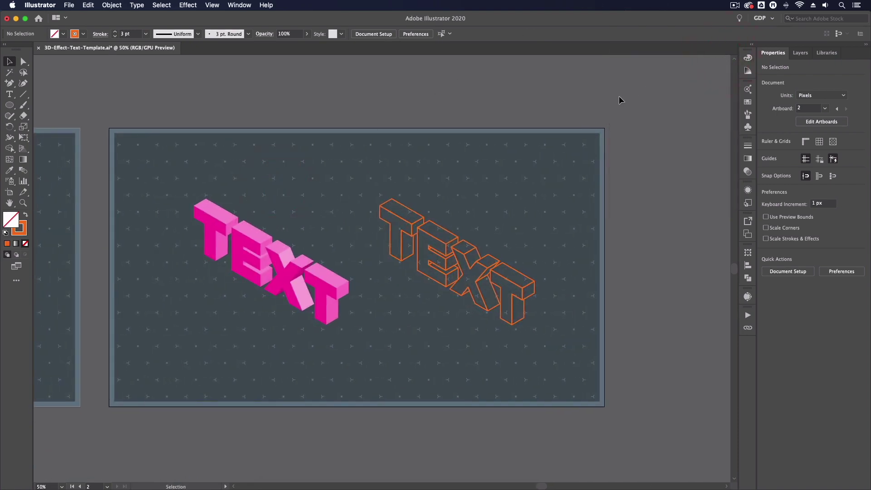